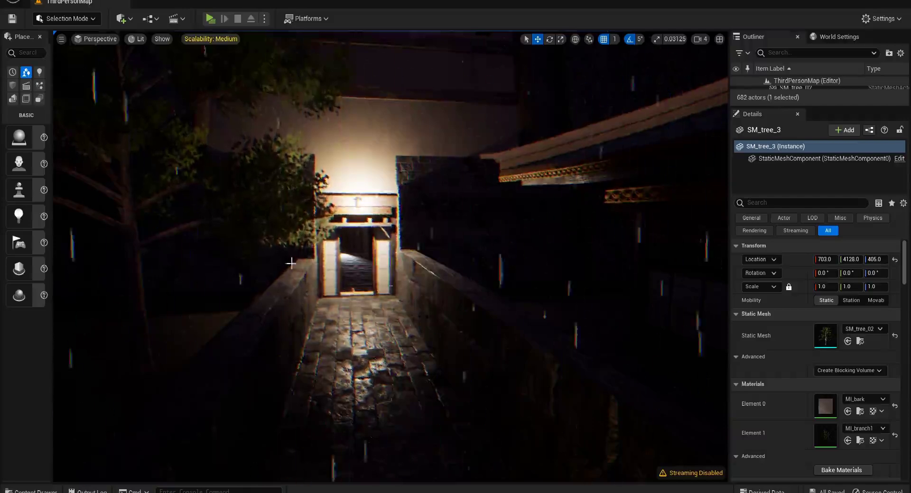
Step: Look over the stone path and the lantern-lit walkway, selecting the boardwalk floor piece beyond the bloodstain
{"action": "right_click_drag", "start_coordinate": [391, 258], "coordinate": [446, 251]}
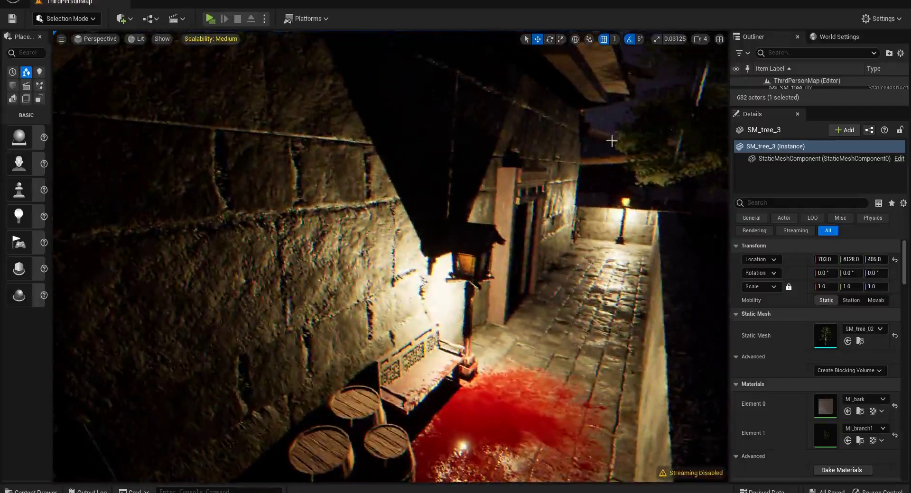
{"action": "left_click", "coordinate": [612, 185]}
{"action": "left_click", "coordinate": [605, 280]}
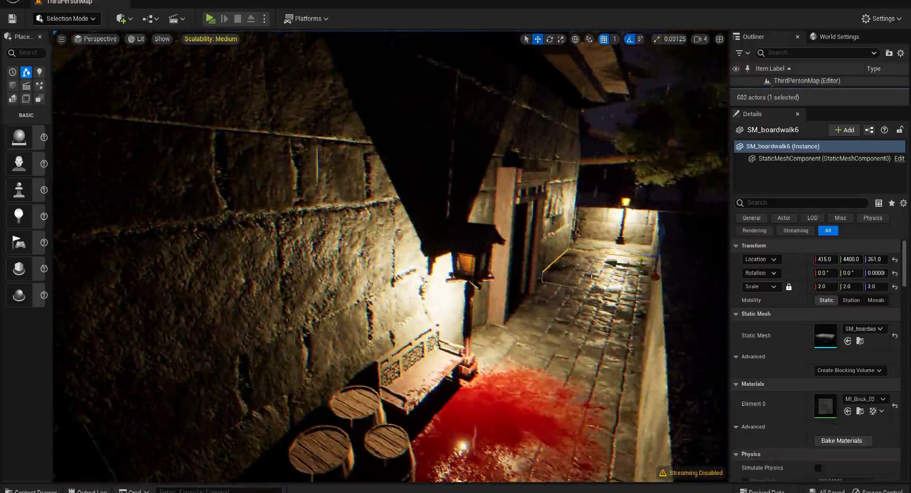
{"action": "right_click_drag", "start_coordinate": [605, 280], "coordinate": [559, 278]}
{"action": "key", "text": "w"}
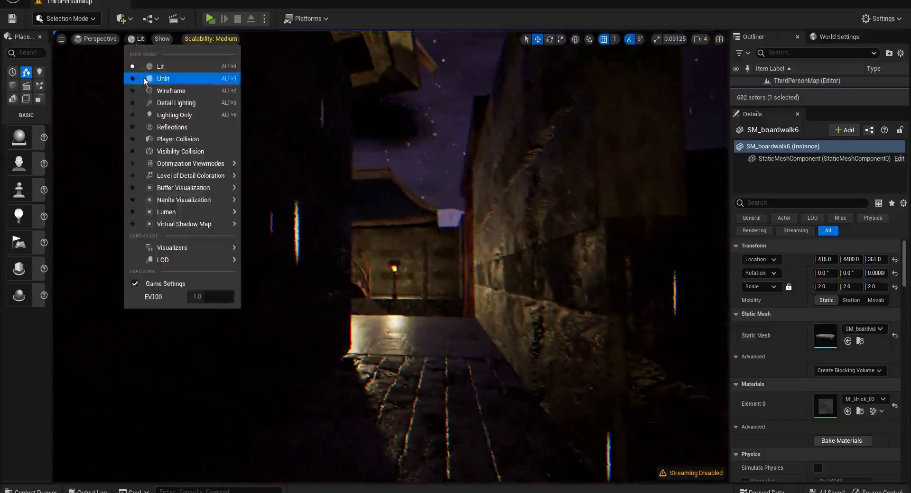
Step: Inspect the canal area in Unlit and Lit shading, examining the red bridge and the barred gate behind it
{"action": "left_click", "coordinate": [161, 78]}
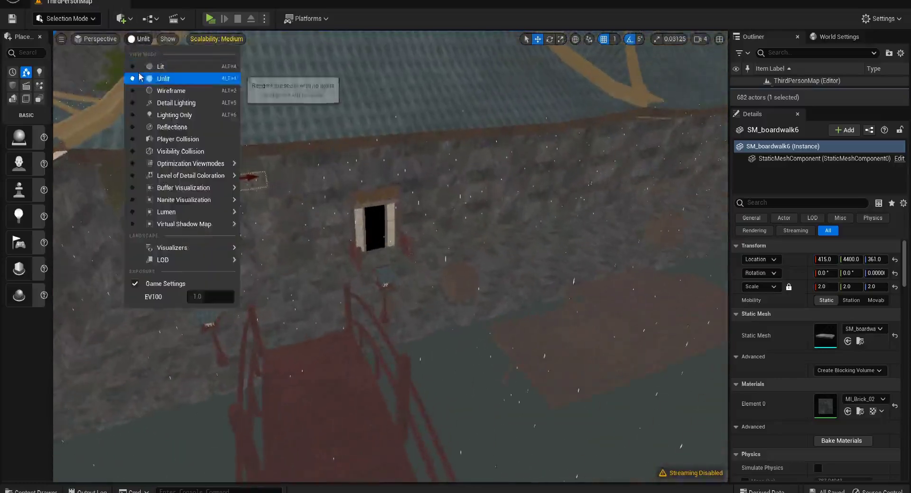
{"action": "left_click", "coordinate": [156, 67]}
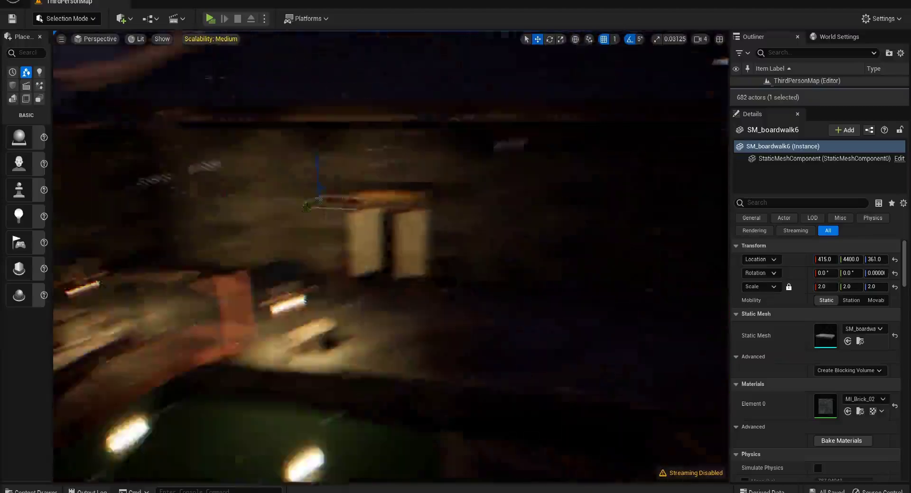
{"action": "right_click_drag", "start_coordinate": [505, 274], "coordinate": [375, 274]}
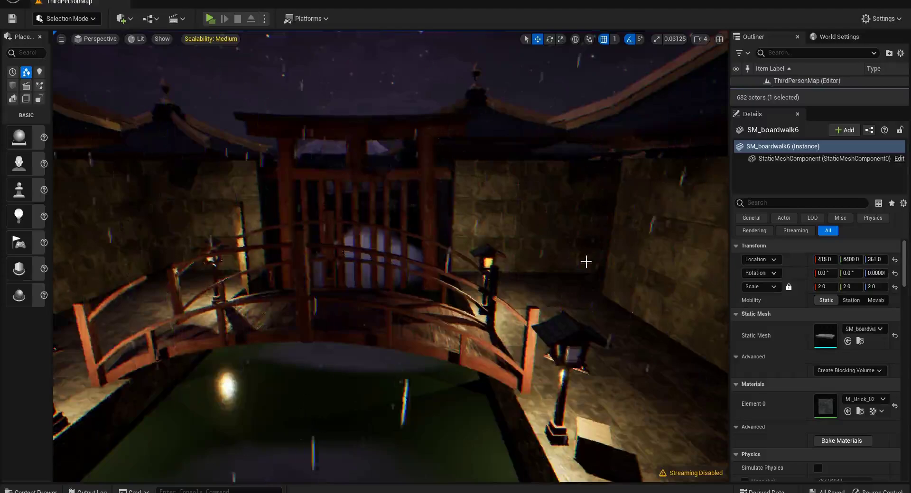
{"action": "key", "text": "w"}
{"action": "right_click_drag", "start_coordinate": [586, 262], "coordinate": [564, 257]}
{"action": "key", "text": "s"}
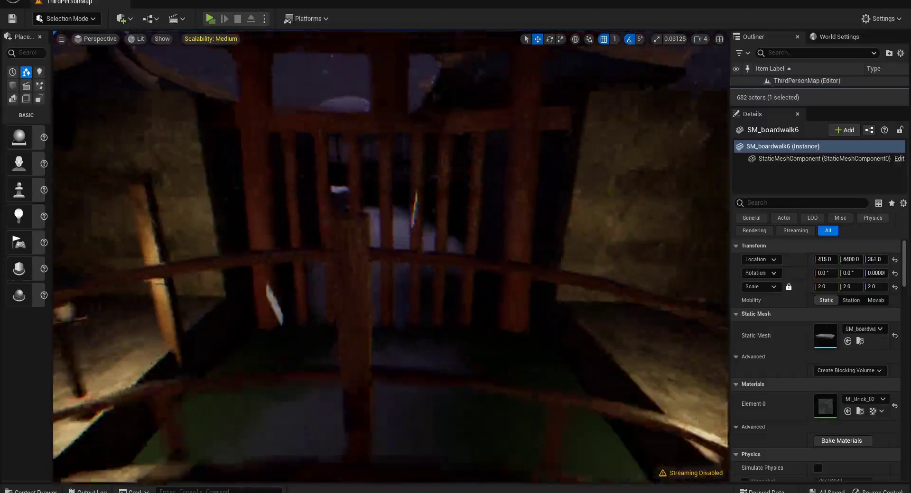
{"action": "right_click_drag", "start_coordinate": [131, 148], "coordinate": [131, 148]}
{"action": "key", "text": "s"}
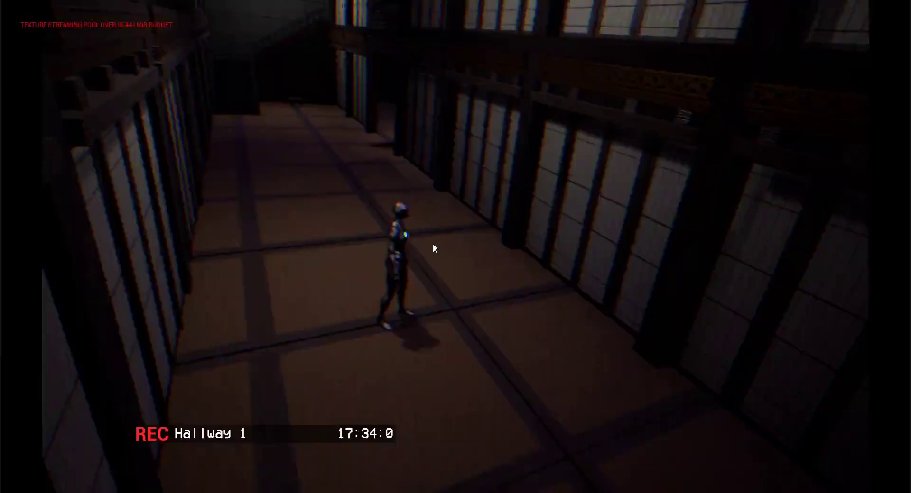
Step: Play-test the level with the character in Hallway 1
{"action": "left_click", "coordinate": [432, 244]}
{"action": "key", "text": "w"}
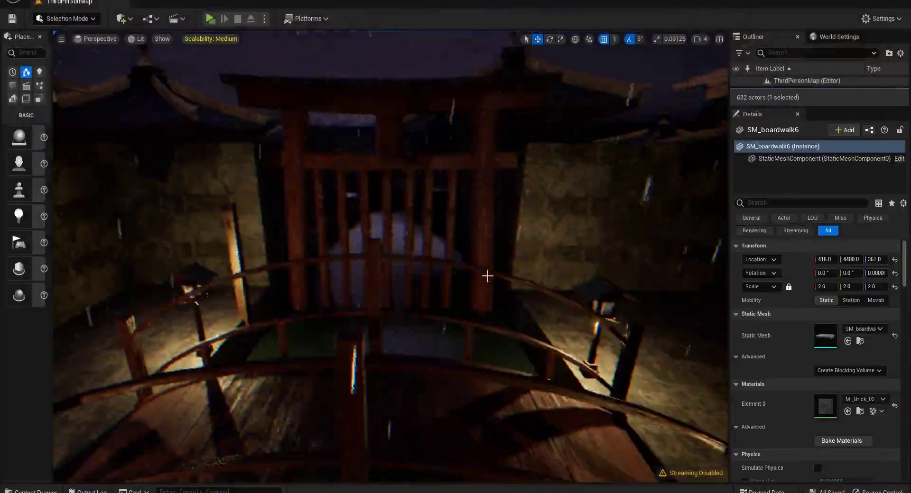
Step: Switch the viewport to Unlit shading
{"action": "right_click_drag", "start_coordinate": [488, 274], "coordinate": [488, 274]}
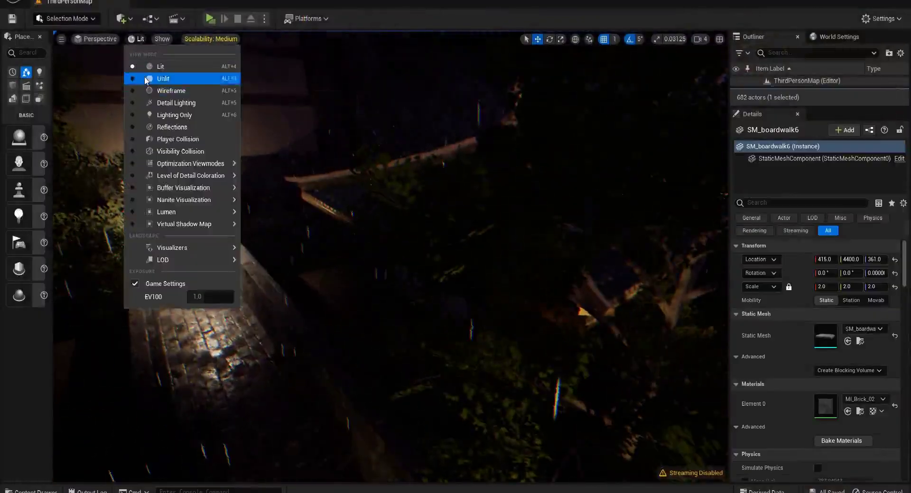
{"action": "left_click", "coordinate": [146, 79]}
{"action": "right_click_drag", "start_coordinate": [145, 79], "coordinate": [146, 79]}
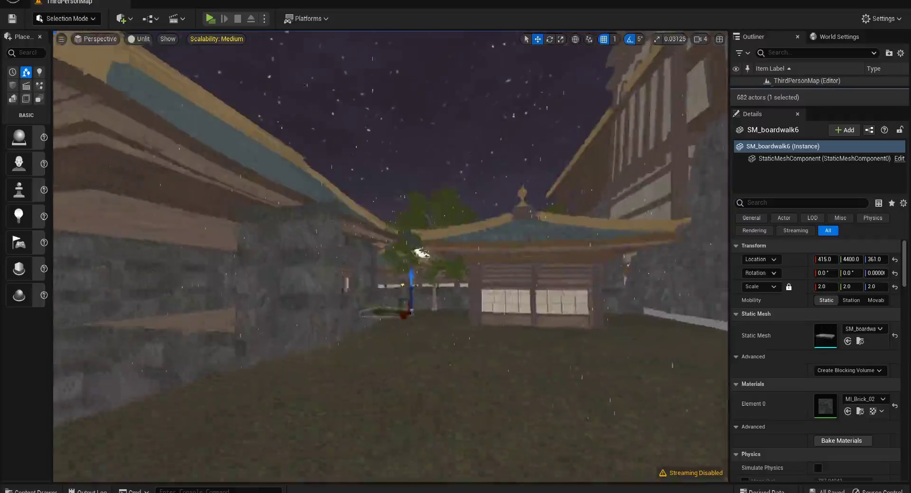
Step: Examine the unlit grass courtyard, the mountain backdrop, the lantern walkway and the canal bridge
{"action": "right_click_drag", "start_coordinate": [373, 234], "coordinate": [373, 234]}
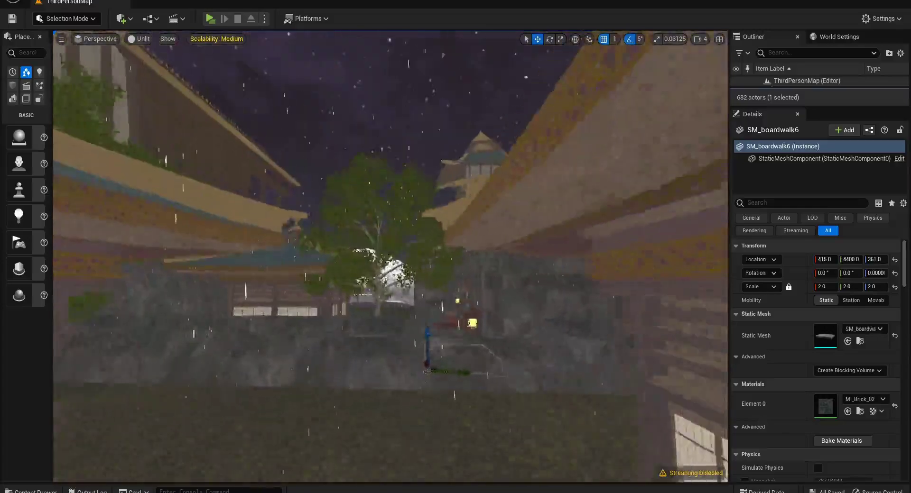
{"action": "key", "text": "w"}
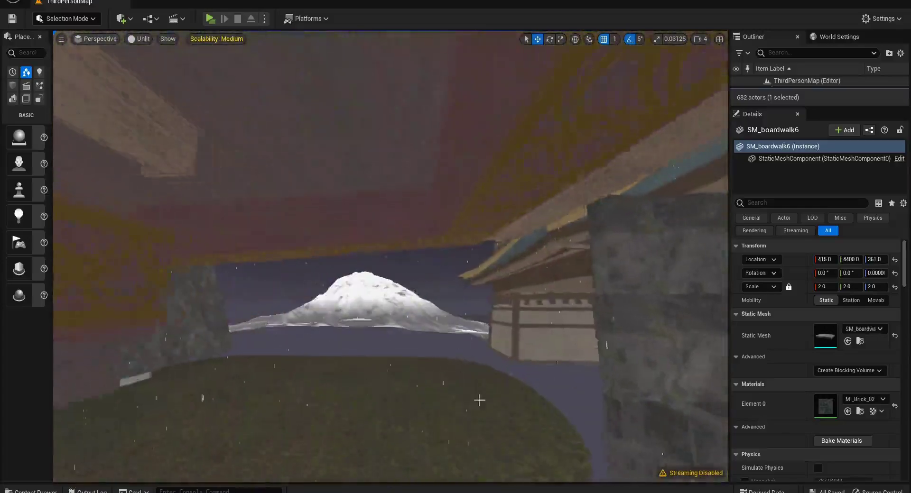
{"action": "right_click_drag", "start_coordinate": [479, 400], "coordinate": [480, 404]}
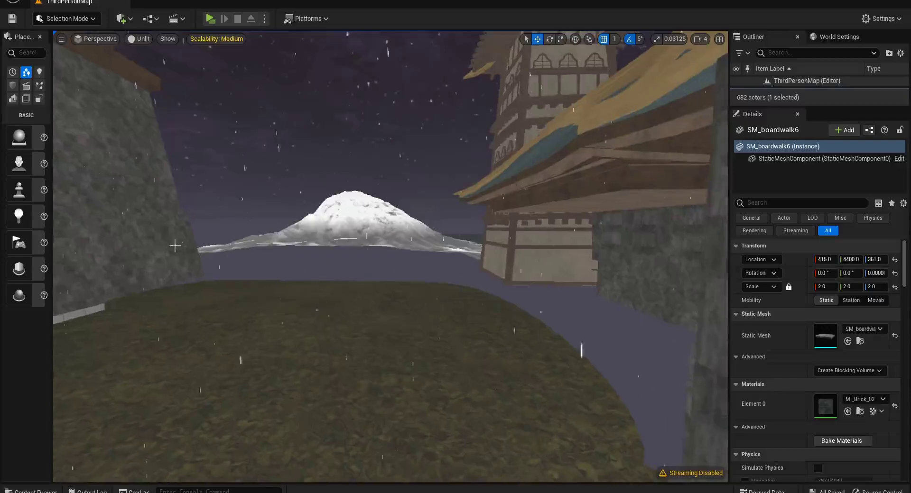
{"action": "right_click_drag", "start_coordinate": [417, 304], "coordinate": [557, 300]}
{"action": "key", "text": "w"}
{"action": "key", "text": "s"}
{"action": "right_click_drag", "start_coordinate": [392, 287], "coordinate": [370, 287]}
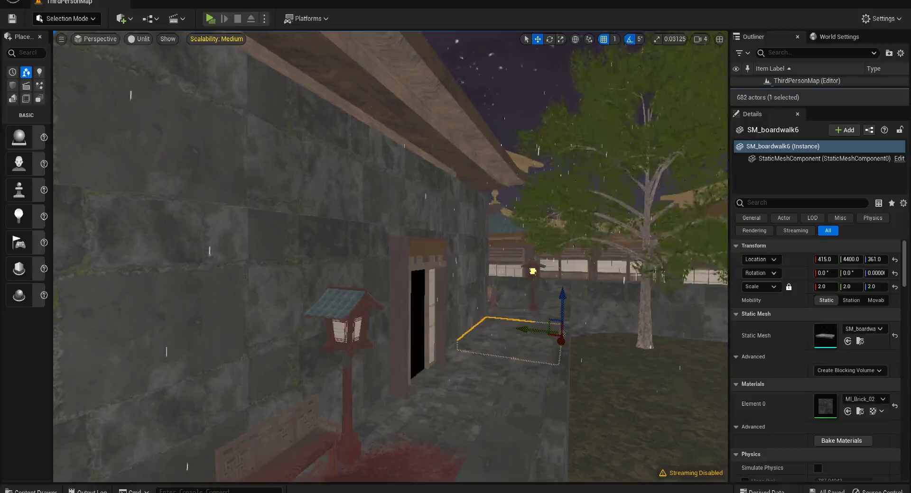
{"action": "key", "text": "s"}
{"action": "mouse_move", "coordinate": [391, 256]}
{"action": "right_mouse_down"}
{"action": "mouse_move", "coordinate": [365, 341]}
{"action": "mouse_move", "coordinate": [456, 308]}
{"action": "mouse_move", "coordinate": [470, 190]}
{"action": "mouse_move", "coordinate": [403, 265]}
{"action": "mouse_move", "coordinate": [294, 294]}
{"action": "mouse_move", "coordinate": [387, 268]}
{"action": "right_mouse_up"}
{"action": "key", "text": "w"}
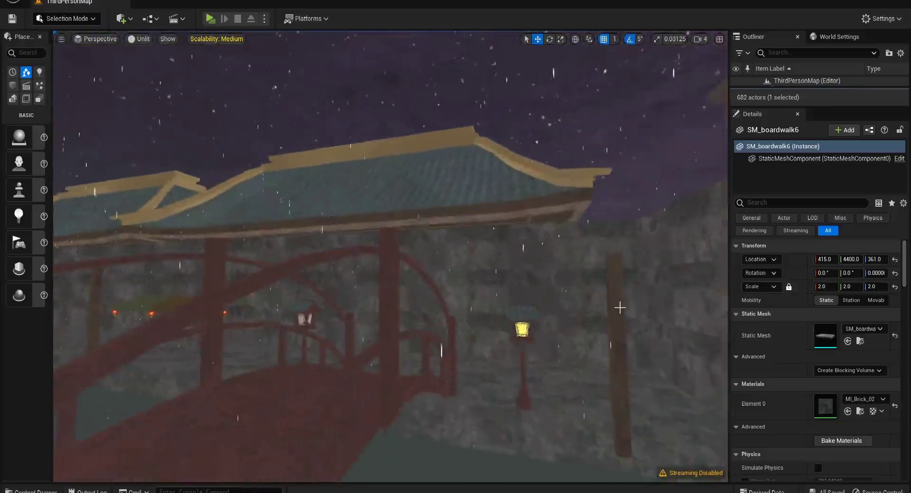
Step: Play-test the level, running from Hallway 1 through the warehouse, over the canal bridge and along the canal dock
{"action": "left_click", "coordinate": [210, 18]}
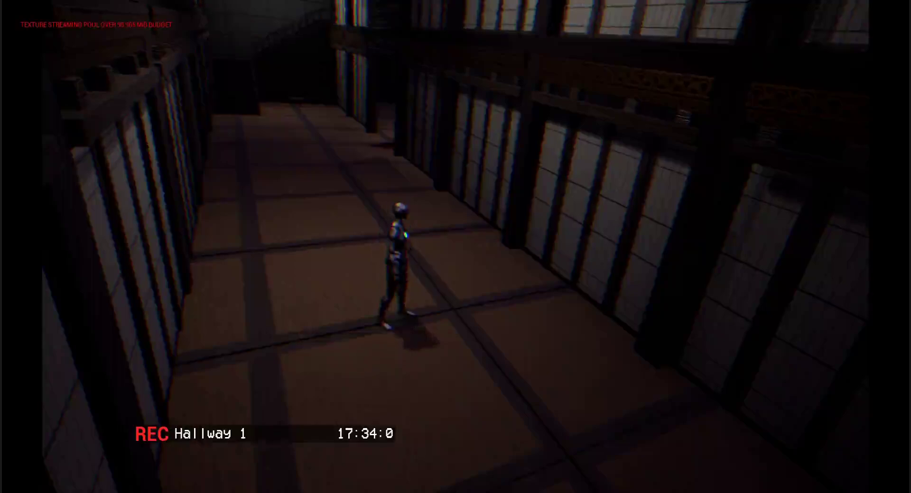
{"action": "key", "text": "w"}
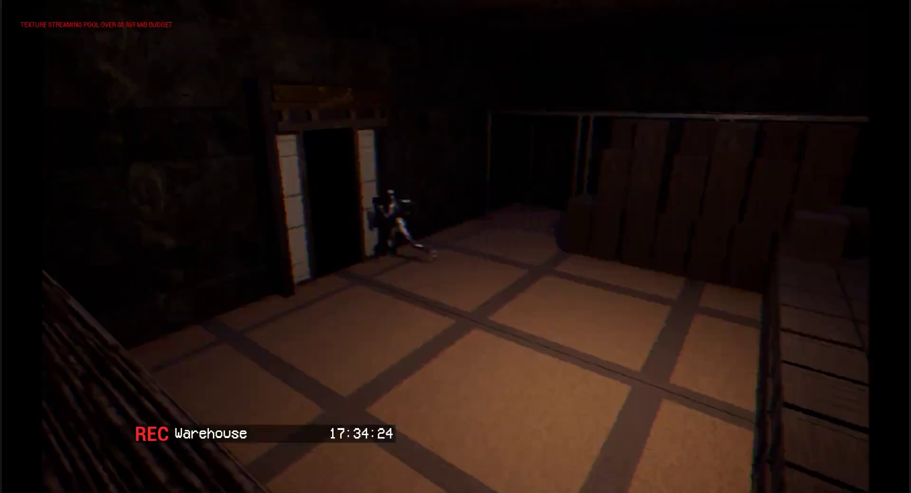
{"action": "key", "text": "w"}
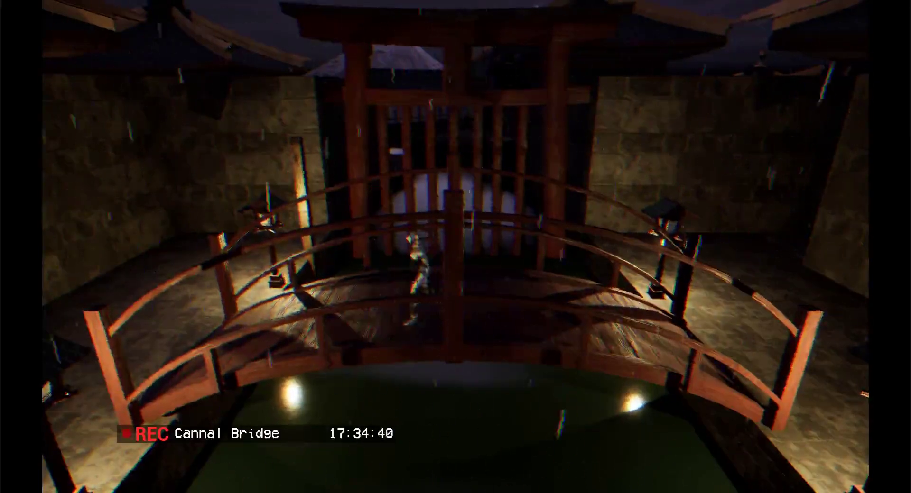
{"action": "key", "text": "Right"}
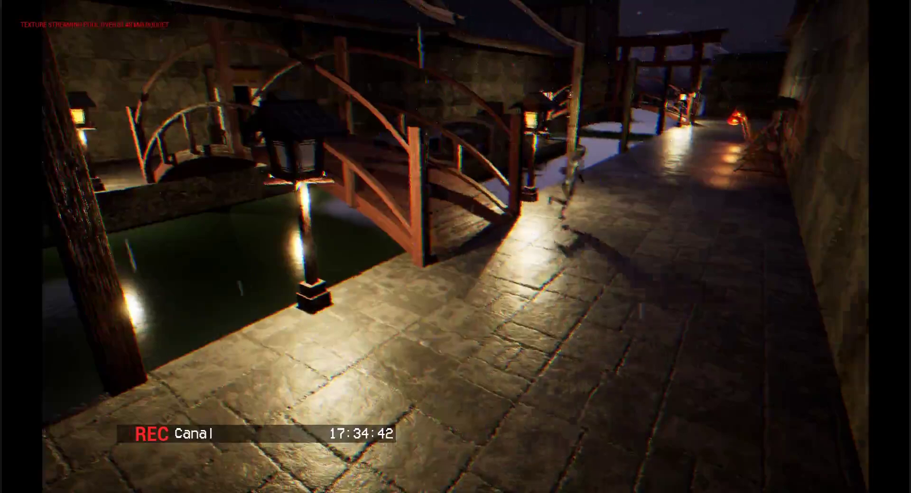
{"action": "key", "text": "Right"}
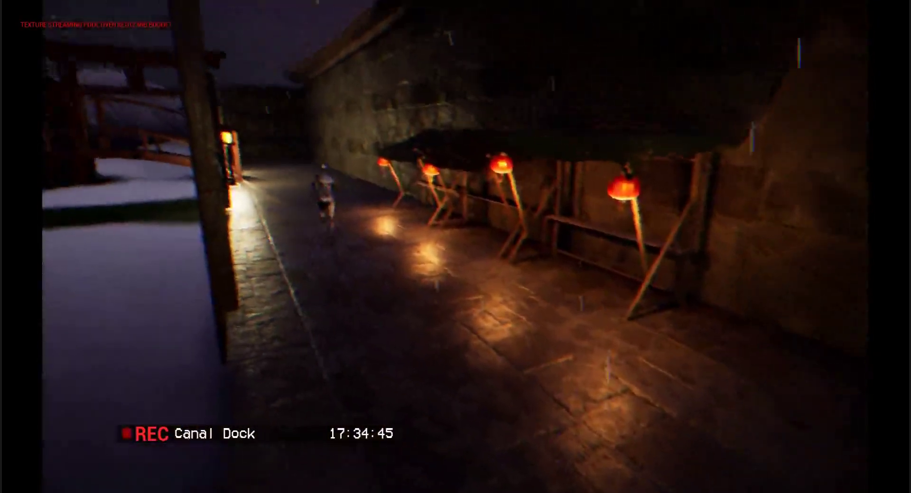
{"action": "key", "text": "Left"}
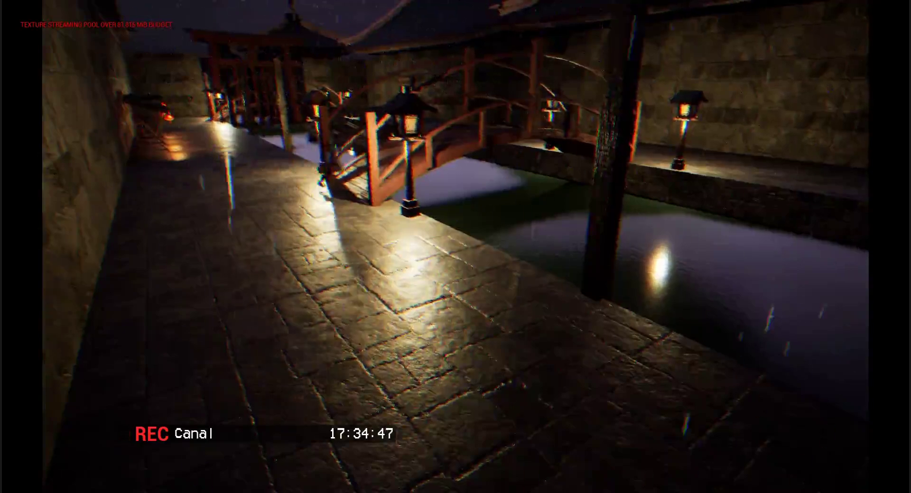
{"action": "key", "text": "Left"}
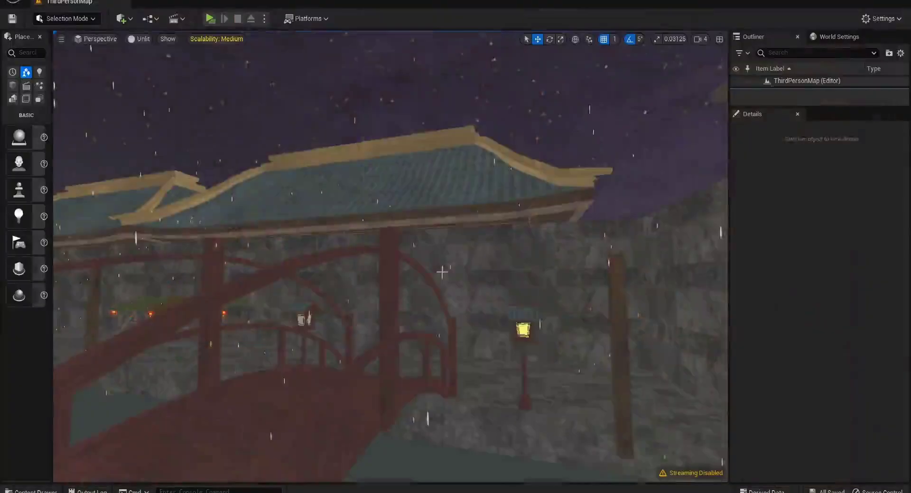
Step: Examine the canal layout from above, including the surrounding tiled-roof buildings, stone walls and water channel
{"action": "left_click", "coordinate": [433, 305]}
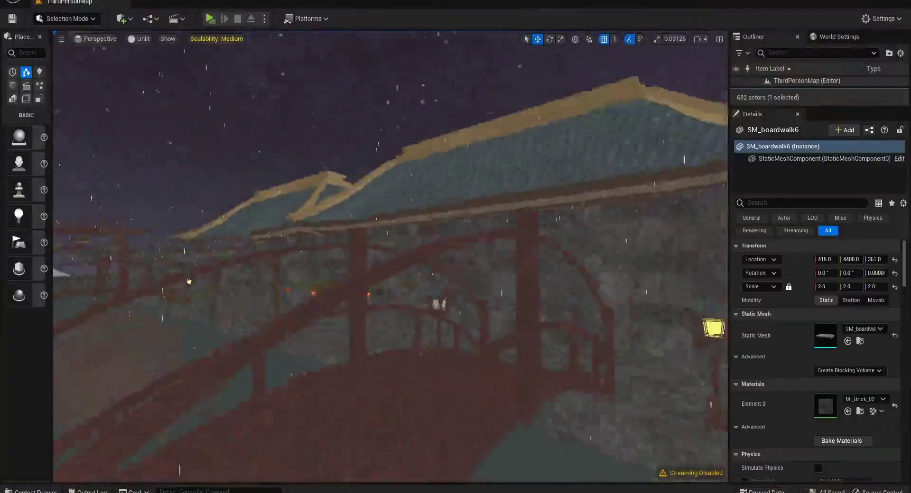
{"action": "key", "text": "w"}
{"action": "right_click_drag", "start_coordinate": [433, 305], "coordinate": [467, 310]}
{"action": "key", "text": "s"}
{"action": "key", "text": "w"}
{"action": "key", "text": "s"}
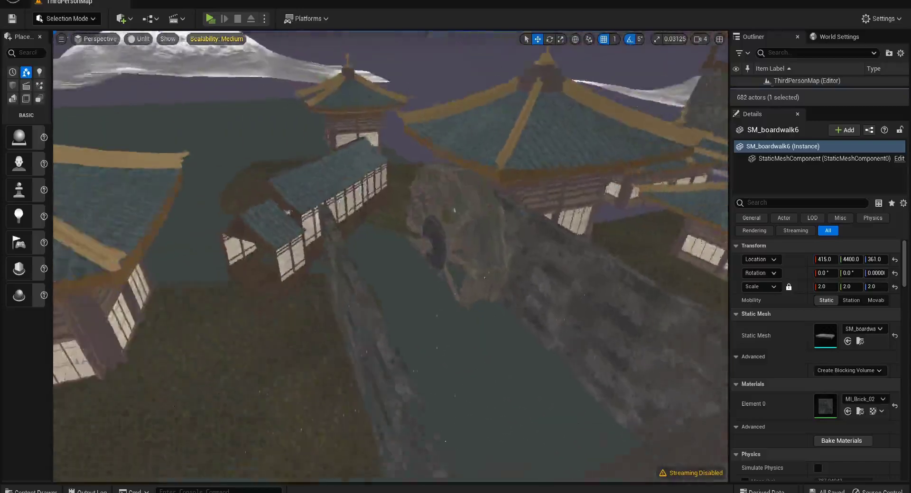
{"action": "key", "text": "s"}
{"action": "right_click_drag", "start_coordinate": [518, 381], "coordinate": [480, 382]}
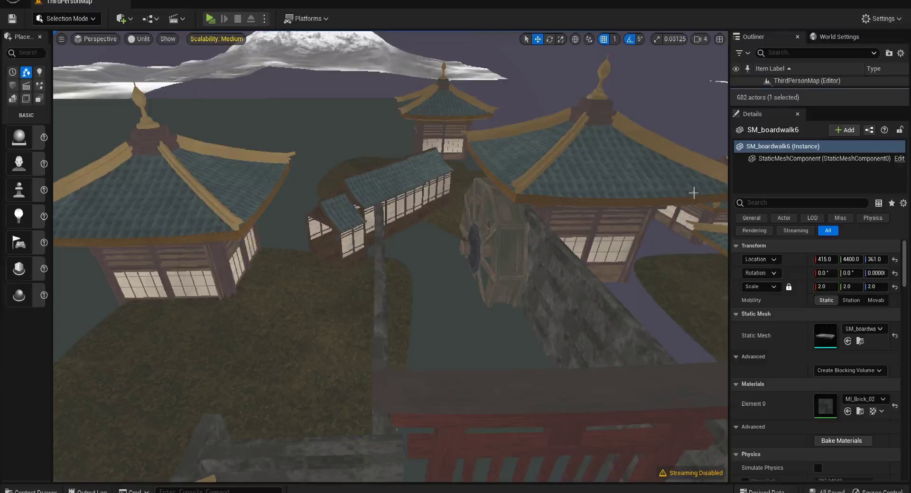
{"action": "right_click_drag", "start_coordinate": [693, 193], "coordinate": [693, 193]}
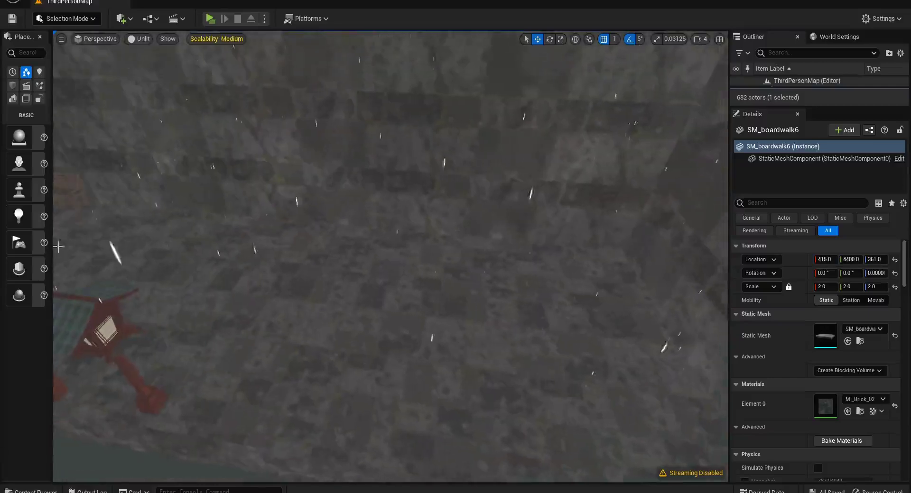
Step: Widen the Place Actors area, show its basic shapes and place two cubes side by side on the stone ground
{"action": "left_click_drag", "start_coordinate": [52, 204], "coordinate": [111, 208]}
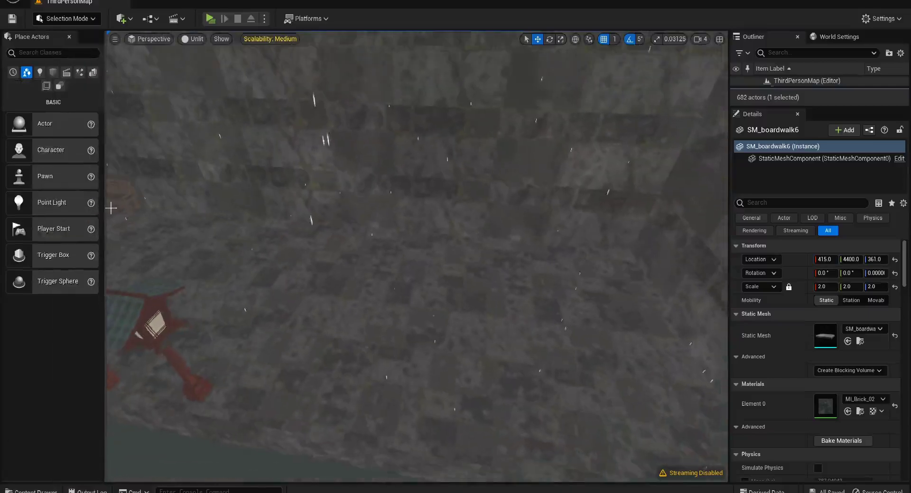
{"action": "left_click", "coordinate": [52, 74]}
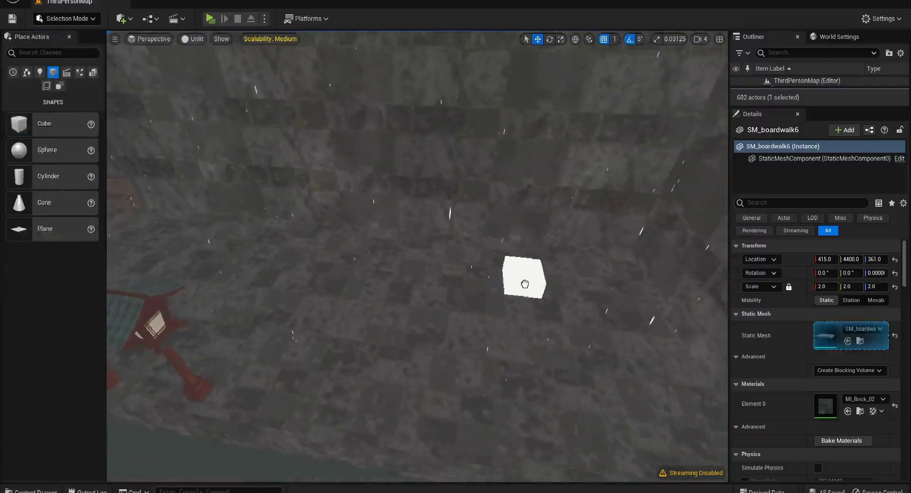
{"action": "left_click_drag", "start_coordinate": [524, 283], "coordinate": [524, 283]}
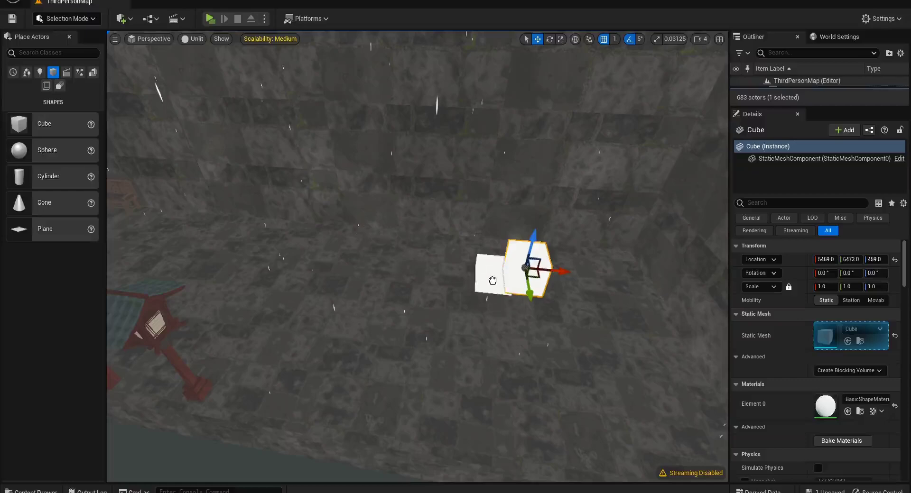
{"action": "left_click_drag", "start_coordinate": [486, 289], "coordinate": [487, 289]}
Step: Raise the first cube to a Z location of 520
{"action": "right_click_drag", "start_coordinate": [486, 289], "coordinate": [408, 276]}
{"action": "key", "text": "w"}
{"action": "left_click_drag", "start_coordinate": [379, 262], "coordinate": [439, 230]}
{"action": "left_click", "coordinate": [444, 242]}
{"action": "key", "text": "w"}
{"action": "right_click_drag", "start_coordinate": [443, 242], "coordinate": [420, 298]}
{"action": "left_click_drag", "start_coordinate": [418, 301], "coordinate": [418, 279]}
{"action": "right_click_drag", "start_coordinate": [417, 279], "coordinate": [529, 248]}
{"action": "key", "text": "w"}
{"action": "key", "text": "s"}
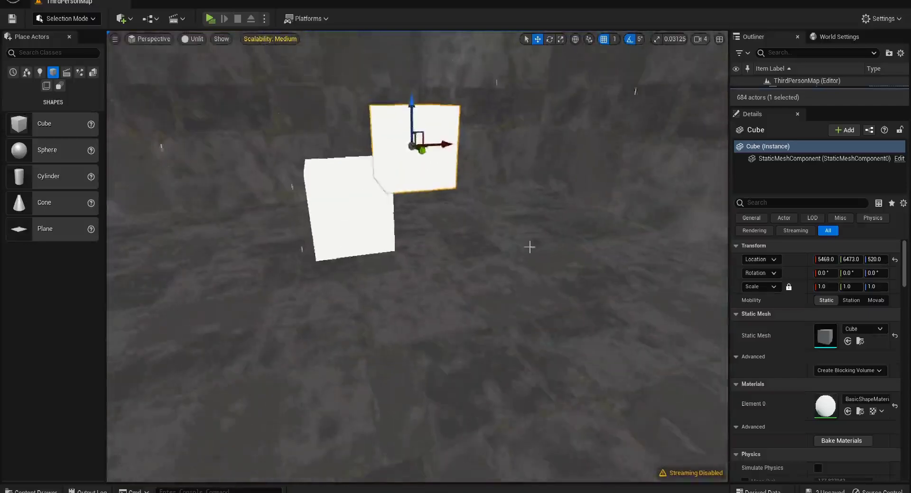
Step: Shift the raised cube towards the lower one, to location X 5434 and Z 539
{"action": "left_click", "coordinate": [339, 182]}
{"action": "left_click", "coordinate": [402, 164]}
{"action": "mouse_move", "coordinate": [420, 131]}
{"action": "left_mouse_down"}
{"action": "mouse_move", "coordinate": [420, 115]}
{"action": "mouse_move", "coordinate": [430, 132]}
{"action": "mouse_move", "coordinate": [420, 133]}
{"action": "left_mouse_up"}
Step: Duplicate the lower cube along the X axis to form a two-cube base
{"action": "left_click", "coordinate": [382, 190]}
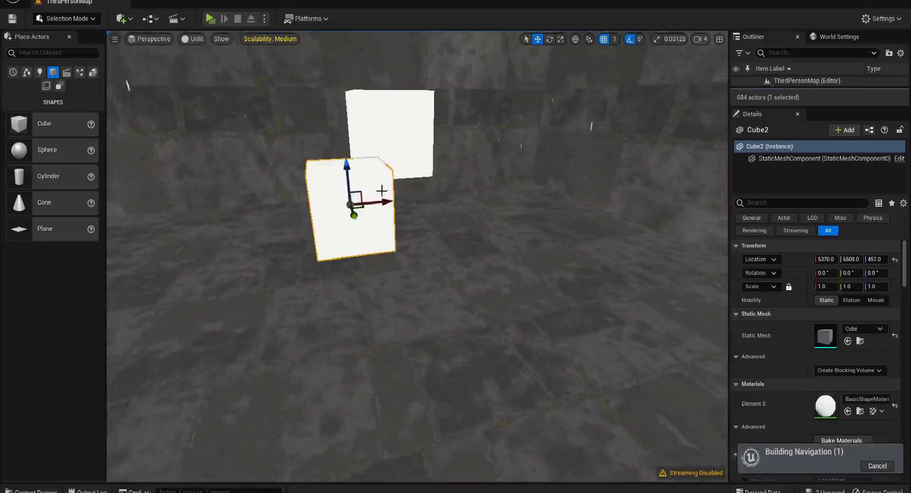
{"action": "left_click_drag", "start_coordinate": [382, 203], "coordinate": [471, 201], "text": "alt"}
{"action": "key", "text": "w"}
{"action": "right_click_drag", "start_coordinate": [471, 201], "coordinate": [308, 214]}
{"action": "key", "text": "d"}
{"action": "right_click_drag", "start_coordinate": [389, 209], "coordinate": [474, 122]}
Step: Centre the upper cube over the two base cubes by moving it to Y 6495 and Z 557
{"action": "left_click", "coordinate": [467, 141]}
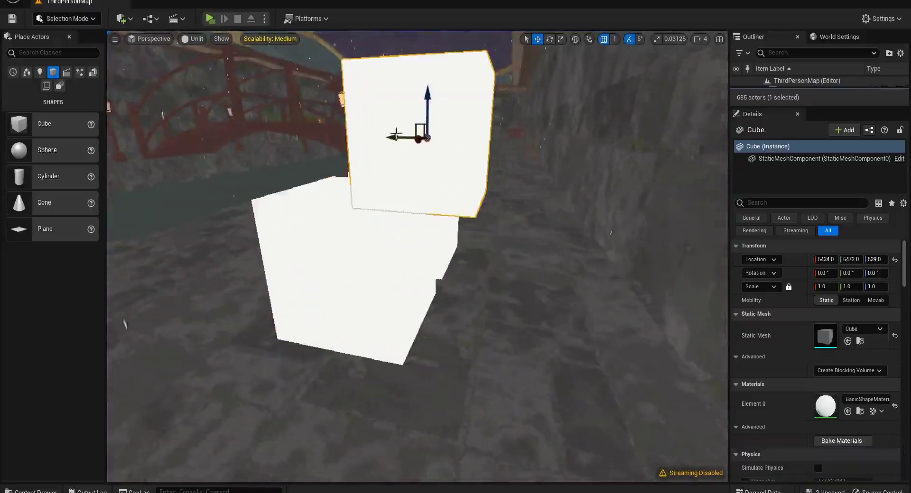
{"action": "left_click_drag", "start_coordinate": [395, 134], "coordinate": [368, 136]}
{"action": "right_click_drag", "start_coordinate": [369, 136], "coordinate": [427, 160]}
{"action": "key", "text": "a"}
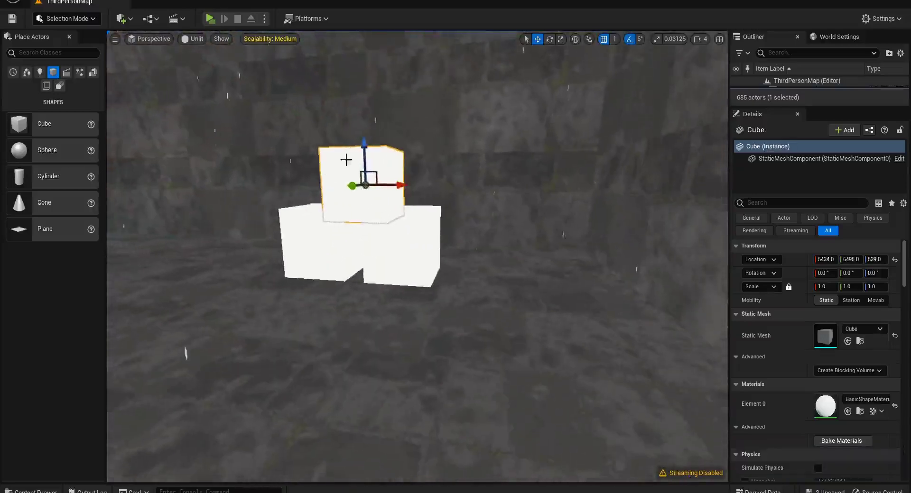
{"action": "left_click_drag", "start_coordinate": [364, 149], "coordinate": [364, 134]}
{"action": "right_click_drag", "start_coordinate": [364, 135], "coordinate": [545, 180]}
{"action": "key", "text": "a"}
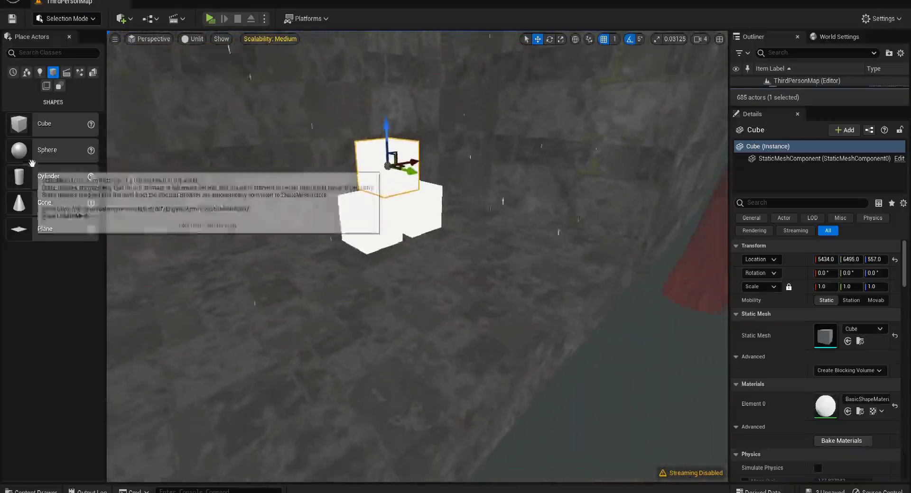
Step: Add a plane beside the cube stack at location X 5248, Y 6507, and raise it to Z 483
{"action": "left_click_drag", "start_coordinate": [28, 229], "coordinate": [384, 280]}
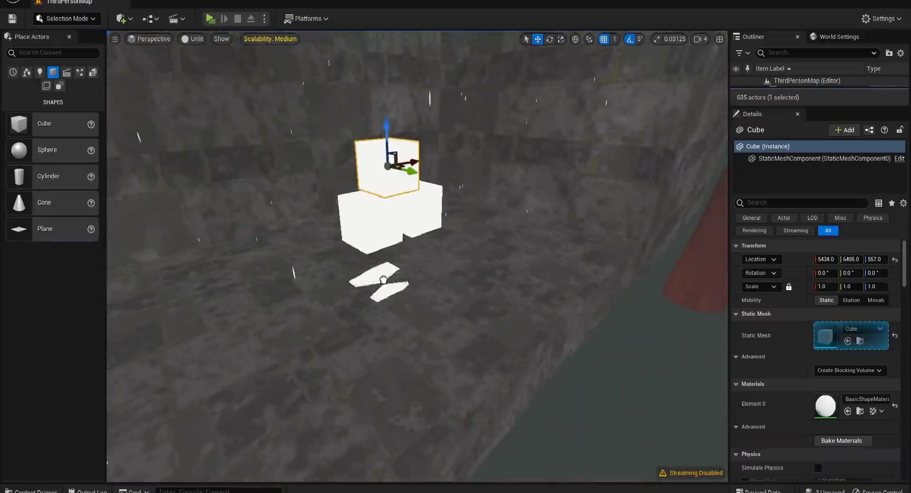
{"action": "left_click_drag", "start_coordinate": [331, 257], "coordinate": [328, 258]}
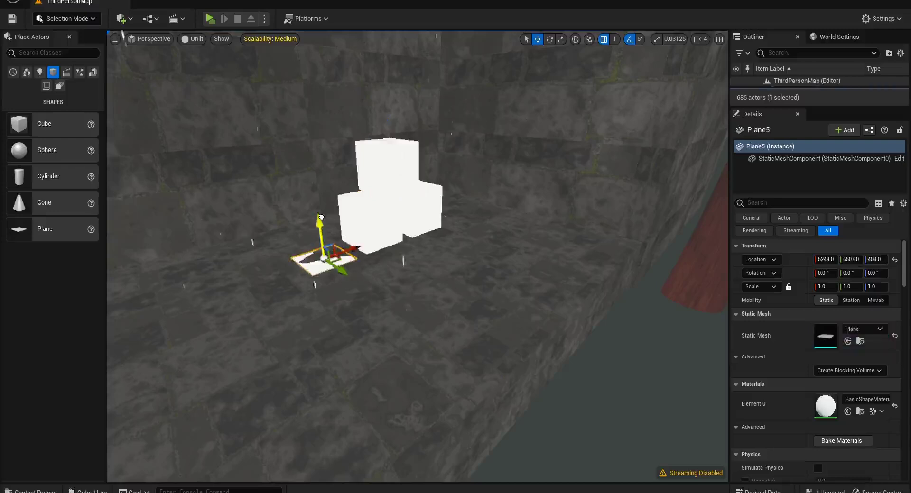
{"action": "left_click_drag", "start_coordinate": [321, 217], "coordinate": [324, 171]}
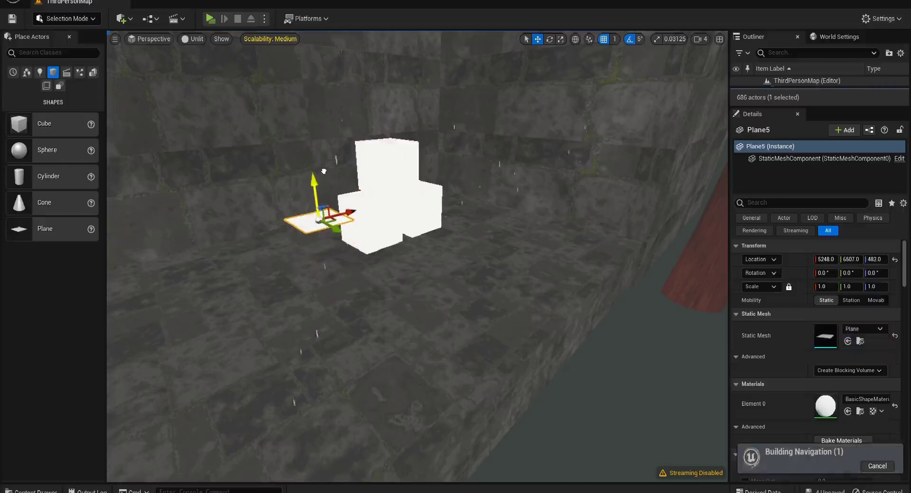
Step: Rotate the plane about the Y axis to 35 degrees so it slopes towards the cubes
{"action": "left_click", "coordinate": [551, 46]}
{"action": "left_click", "coordinate": [550, 41]}
{"action": "left_click", "coordinate": [330, 213]}
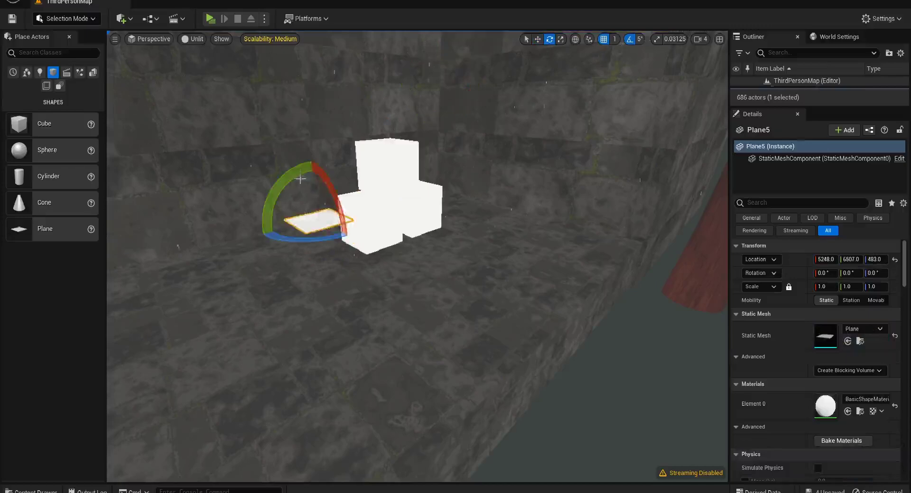
{"action": "left_click_drag", "start_coordinate": [295, 172], "coordinate": [334, 169]}
{"action": "right_click_drag", "start_coordinate": [334, 169], "coordinate": [304, 161]}
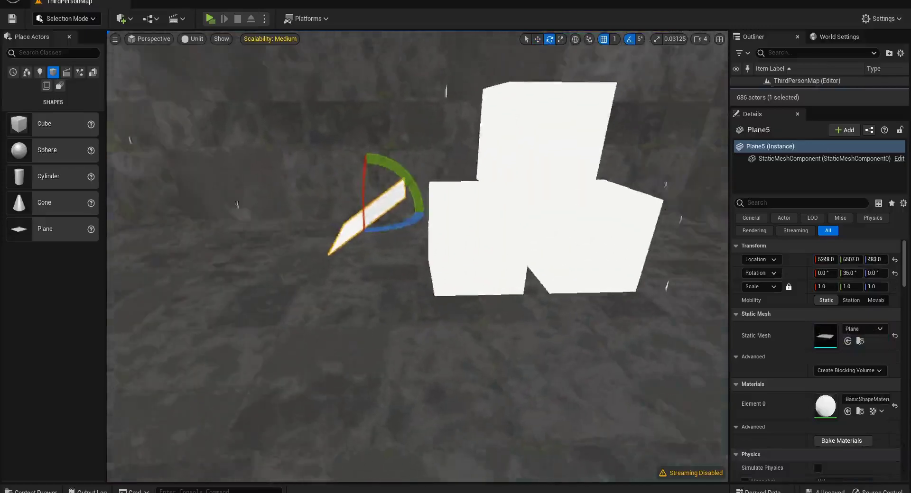
Step: Stretch the plane along X to a scale of 3.5725 and raise it to Z 504, forming a long ramp
{"action": "left_click", "coordinate": [560, 40]}
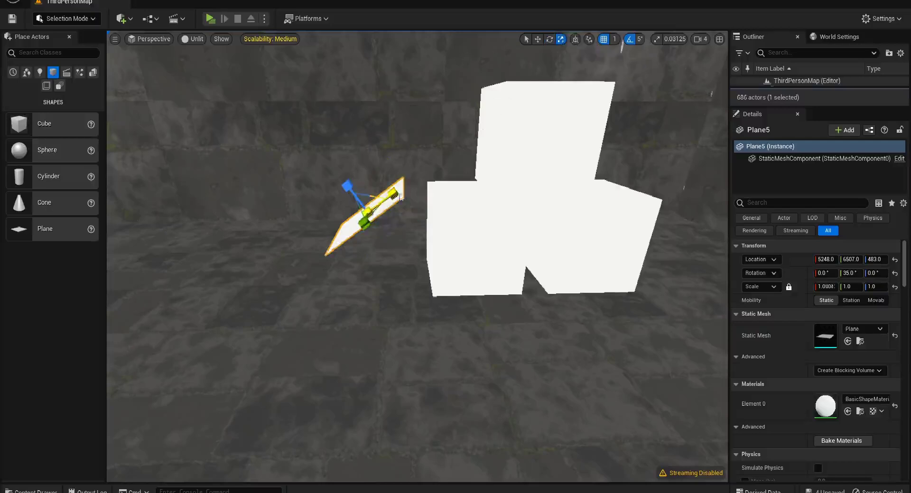
{"action": "left_click_drag", "start_coordinate": [400, 197], "coordinate": [364, 158]}
{"action": "left_click", "coordinate": [538, 39]}
{"action": "right_click_drag", "start_coordinate": [363, 158], "coordinate": [351, 158]}
{"action": "key", "text": "d"}
{"action": "mouse_move", "coordinate": [542, 197]}
{"action": "right_mouse_down"}
{"action": "mouse_move", "coordinate": [524, 198]}
{"action": "mouse_move", "coordinate": [543, 197]}
{"action": "right_mouse_up"}
{"action": "key", "text": "a"}
Step: Flatten the ramp's Y rotation to 30 degrees and lower it to Z 491
{"action": "left_click", "coordinate": [549, 39]}
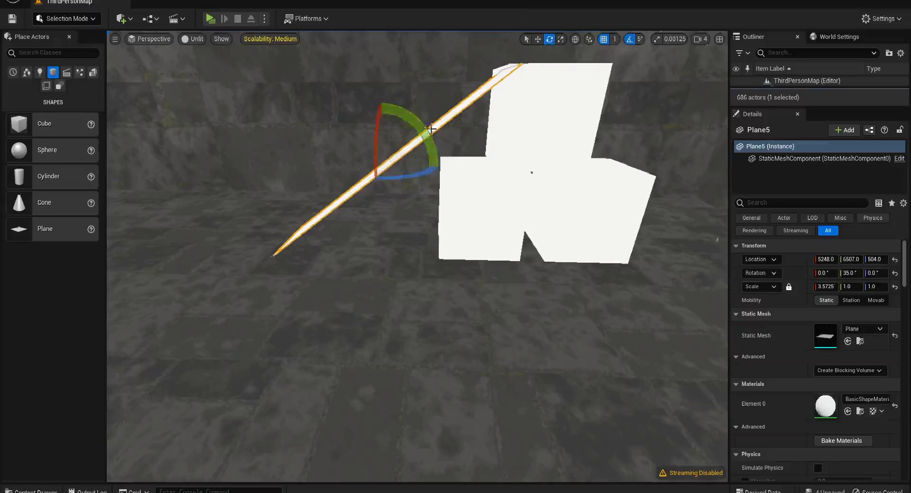
{"action": "left_click_drag", "start_coordinate": [415, 119], "coordinate": [384, 130]}
{"action": "left_click", "coordinate": [538, 39]}
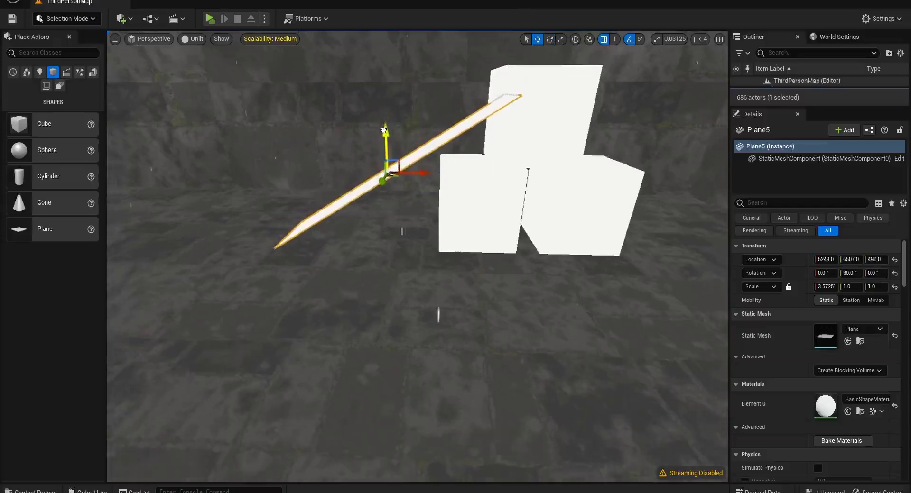
Step: Shrink the top cube uniformly to a scale of about 0.66 and lower it to Z 540 onto the base cubes
{"action": "left_click", "coordinate": [564, 83]}
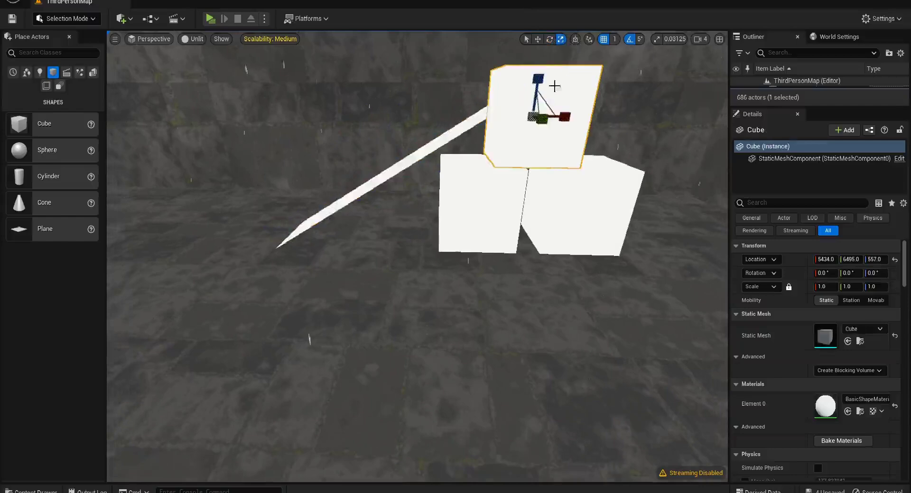
{"action": "left_click_drag", "start_coordinate": [529, 119], "coordinate": [519, 131]}
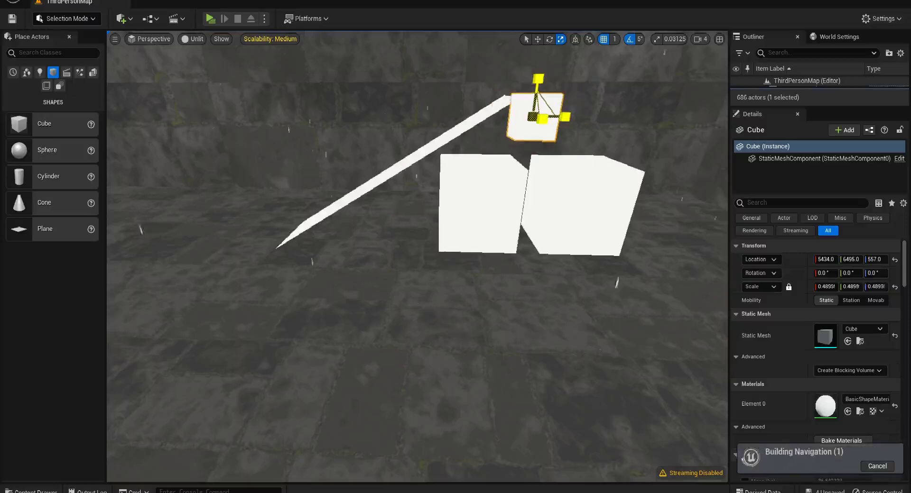
{"action": "left_click_drag", "start_coordinate": [531, 68], "coordinate": [531, 83]}
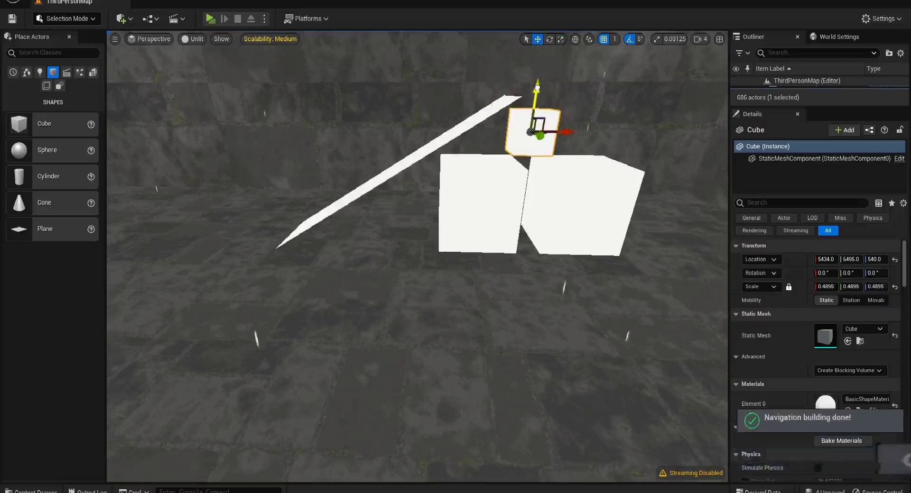
{"action": "left_click_drag", "start_coordinate": [534, 118], "coordinate": [535, 111]}
{"action": "key", "text": "ctrl+z"}
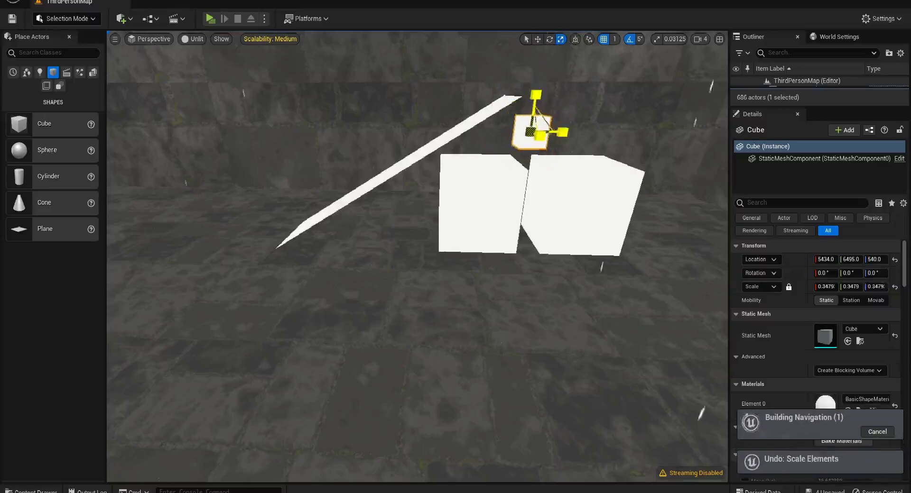
Step: Examine the finished ramp and cube arrangement from the side, along the ramp and from above
{"action": "key", "text": "d"}
{"action": "right_click_drag", "start_coordinate": [535, 135], "coordinate": [147, 166]}
{"action": "key", "text": "d"}
{"action": "key", "text": "s"}
{"action": "right_click_drag", "start_coordinate": [365, 285], "coordinate": [300, 182]}
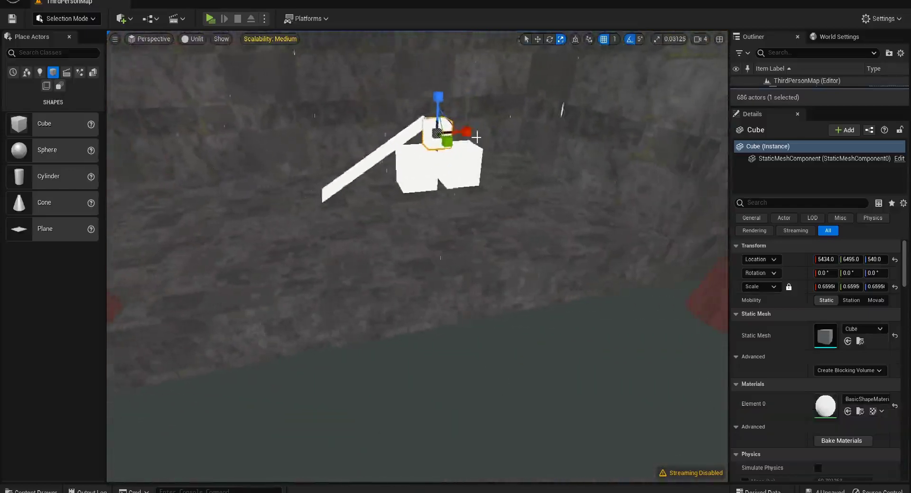
{"action": "right_click_drag", "start_coordinate": [476, 137], "coordinate": [626, 130]}
{"action": "key", "text": "a"}
{"action": "key", "text": "s"}
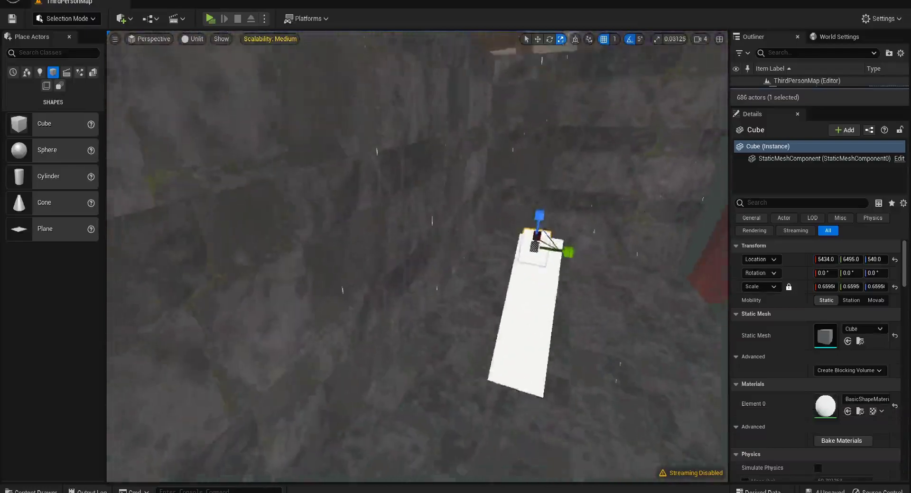
{"action": "right_click_drag", "start_coordinate": [470, 180], "coordinate": [437, 185]}
{"action": "mouse_move", "coordinate": [690, 162]}
{"action": "right_mouse_down"}
{"action": "mouse_move", "coordinate": [721, 164]}
{"action": "mouse_move", "coordinate": [695, 173]}
{"action": "right_mouse_up"}
{"action": "key", "text": "s"}
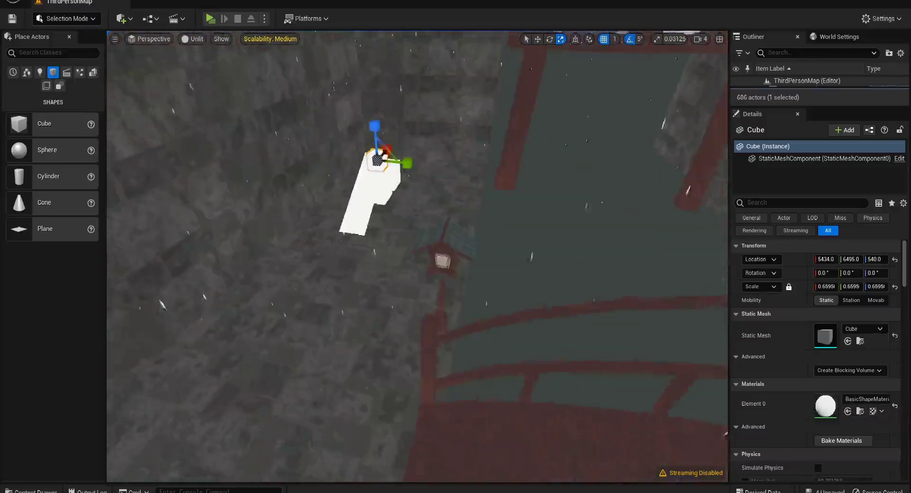
Step: Examine the indoor staircase, hall and grid walls as examples of geometry built from basic shapes
{"action": "right_click_drag", "start_coordinate": [474, 214], "coordinate": [685, 189]}
{"action": "key", "text": "w"}
{"action": "key", "text": "w"}
{"action": "key", "text": "w"}
{"action": "right_click_drag", "start_coordinate": [343, 70], "coordinate": [327, 79]}
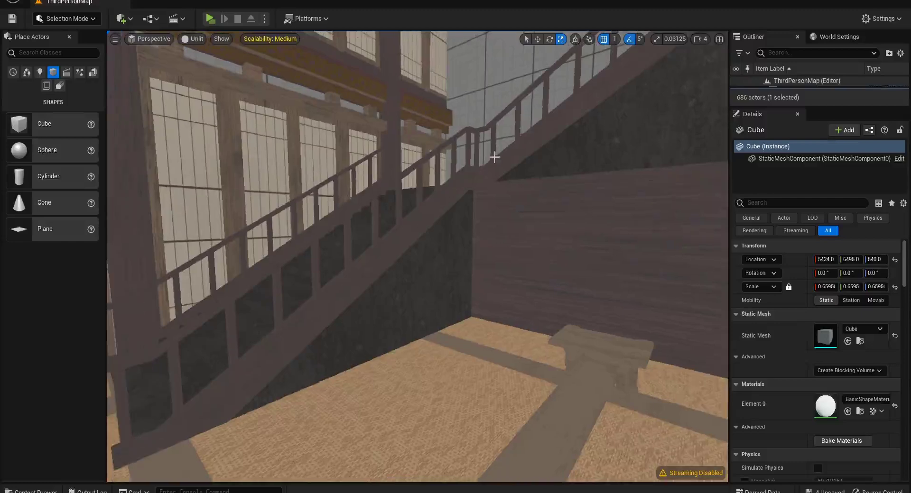
{"action": "right_click_drag", "start_coordinate": [303, 366], "coordinate": [228, 81]}
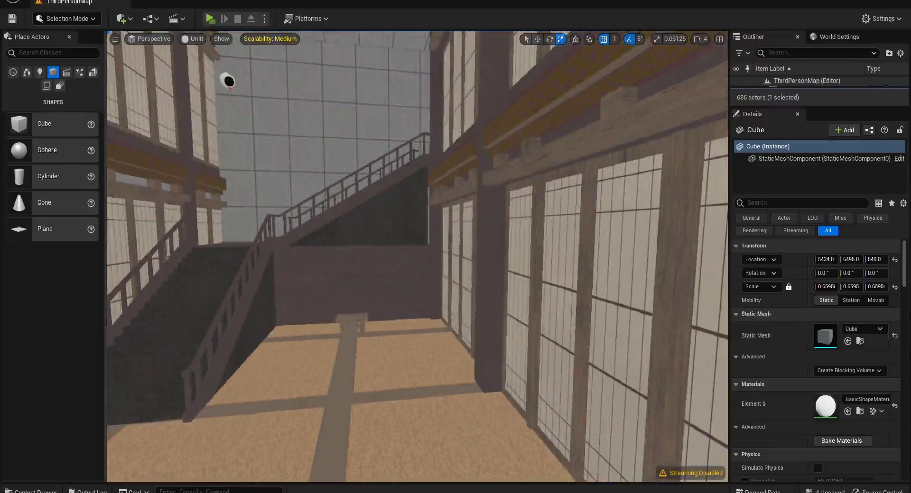
{"action": "right_click_drag", "start_coordinate": [228, 82], "coordinate": [283, 234]}
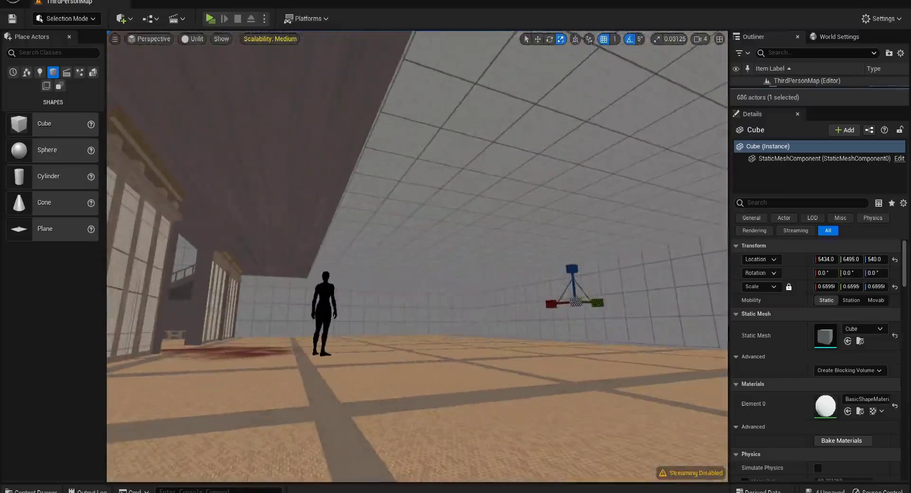
{"action": "left_click", "coordinate": [474, 190]}
{"action": "right_click_drag", "start_coordinate": [519, 377], "coordinate": [519, 378]}
{"action": "left_click", "coordinate": [520, 378]}
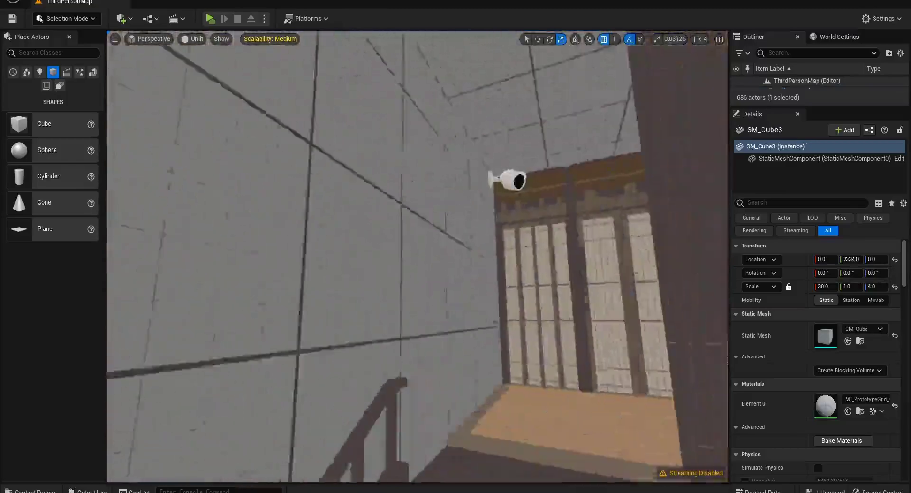
Step: Delete the ramp plane and the three stacked cubes from the level
{"action": "right_click_drag", "start_coordinate": [543, 281], "coordinate": [542, 280]}
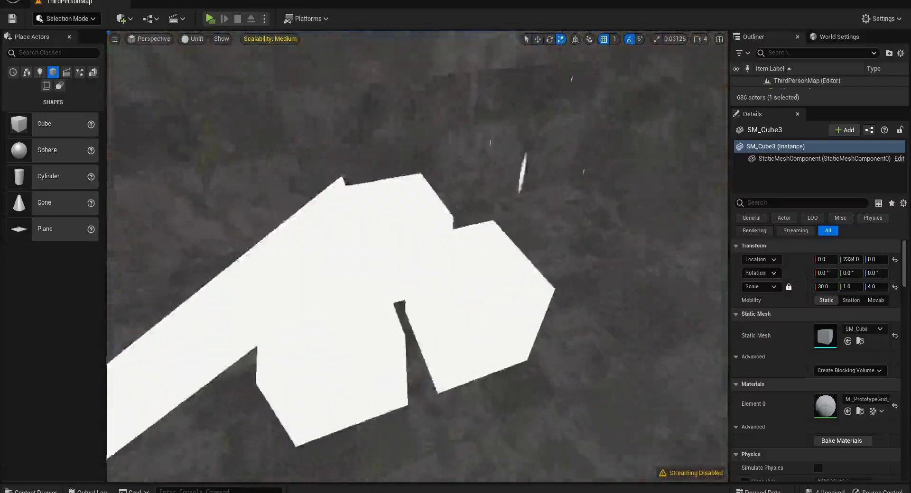
{"action": "left_click", "coordinate": [529, 249], "text": "ctrl"}
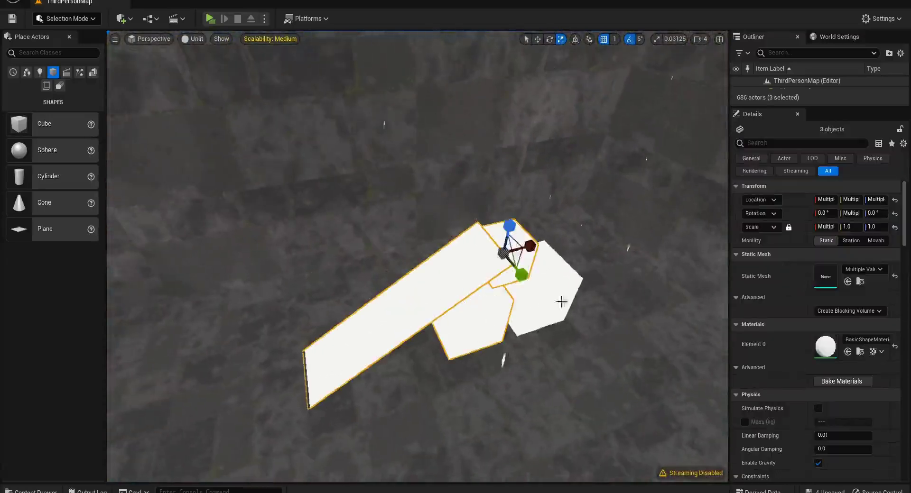
{"action": "key", "text": "Delete"}
Step: Tour the timber-framed warehouse room and the stone walkway outside its doorway
{"action": "mouse_move", "coordinate": [678, 289]}
{"action": "right_mouse_down"}
{"action": "mouse_move", "coordinate": [793, 275]}
{"action": "mouse_move", "coordinate": [821, 279]}
{"action": "mouse_move", "coordinate": [825, 299]}
{"action": "mouse_move", "coordinate": [640, 287]}
{"action": "mouse_move", "coordinate": [679, 288]}
{"action": "right_mouse_up"}
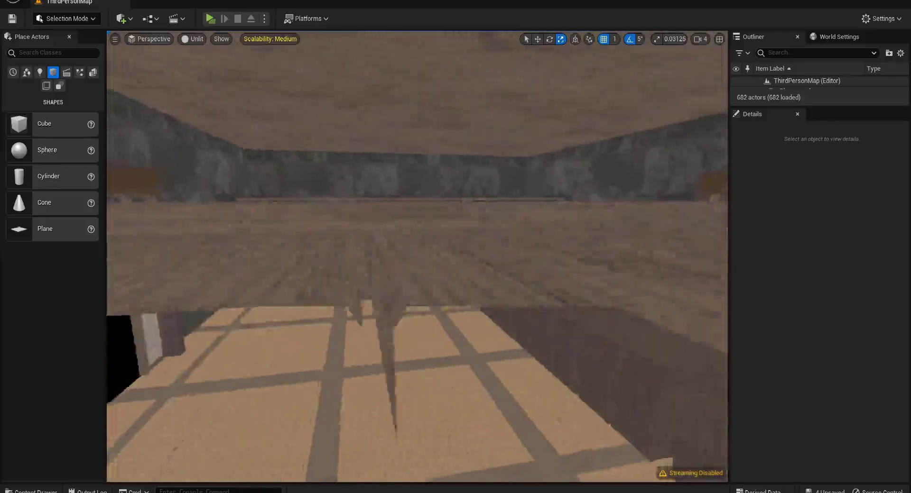
{"action": "right_click_drag", "start_coordinate": [679, 288], "coordinate": [679, 289]}
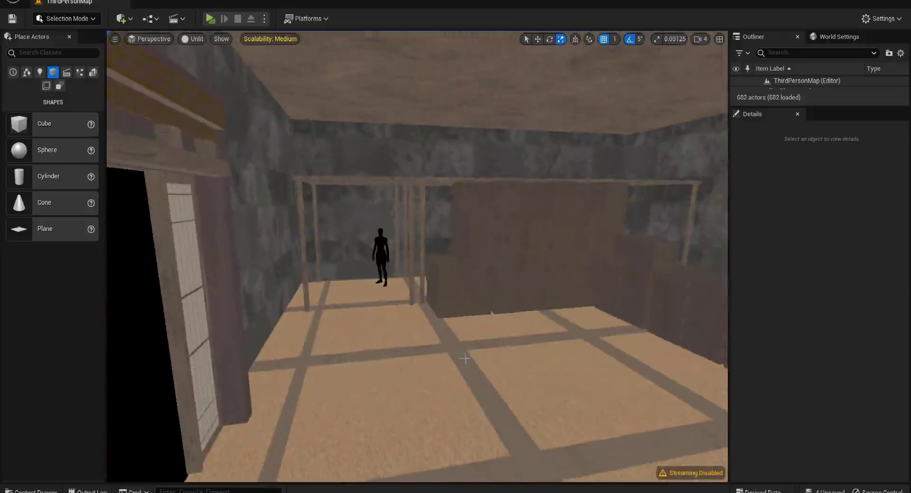
{"action": "mouse_move", "coordinate": [465, 359]}
{"action": "right_mouse_down"}
{"action": "mouse_move", "coordinate": [583, 351]}
{"action": "mouse_move", "coordinate": [588, 359]}
{"action": "mouse_move", "coordinate": [654, 359]}
{"action": "mouse_move", "coordinate": [465, 359]}
{"action": "right_mouse_up"}
{"action": "mouse_move", "coordinate": [337, 435]}
{"action": "right_mouse_down"}
{"action": "mouse_move", "coordinate": [342, 422]}
{"action": "mouse_move", "coordinate": [285, 427]}
{"action": "mouse_move", "coordinate": [237, 398]}
{"action": "mouse_move", "coordinate": [246, 427]}
{"action": "mouse_move", "coordinate": [337, 432]}
{"action": "right_mouse_up"}
{"action": "right_click_drag", "start_coordinate": [388, 457], "coordinate": [387, 458]}
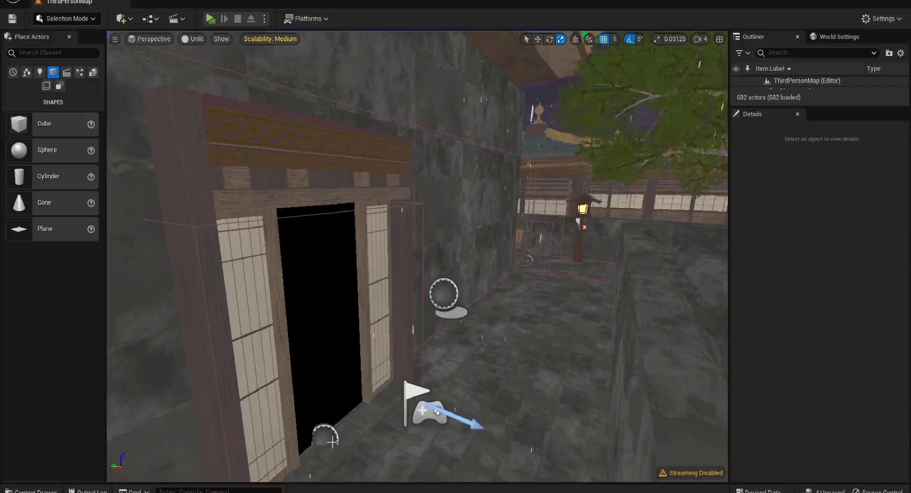
Step: Select the level transition at the warehouse doorway and examine the linked interior and the surrounding buildings from outside
{"action": "left_click", "coordinate": [326, 434]}
{"action": "key", "text": "f"}
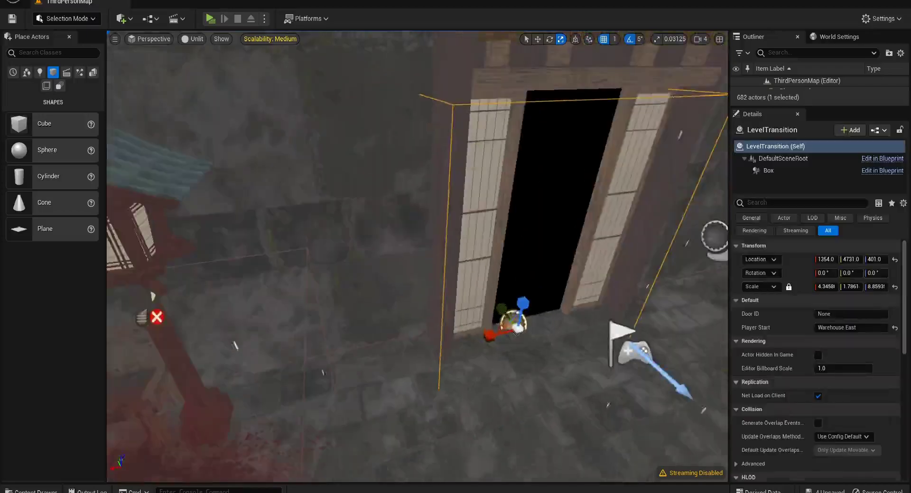
{"action": "right_click_drag", "start_coordinate": [325, 434], "coordinate": [538, 382]}
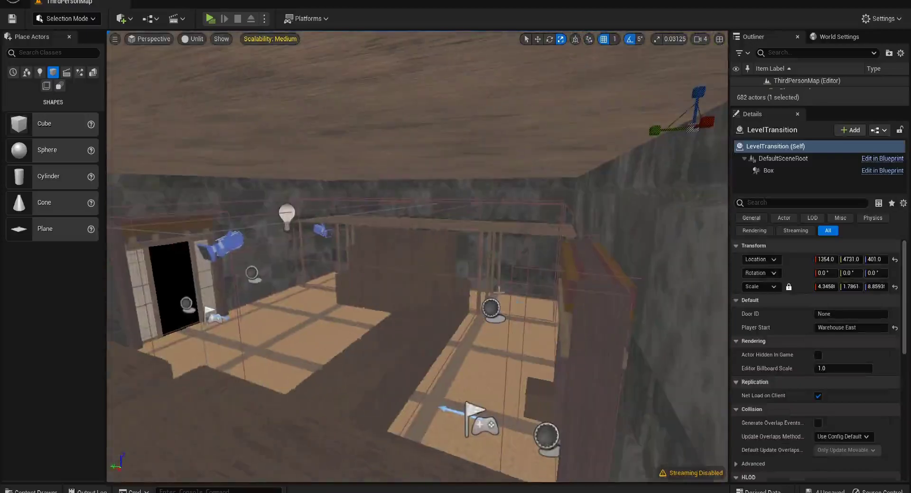
{"action": "right_click_drag", "start_coordinate": [465, 162], "coordinate": [367, 476]}
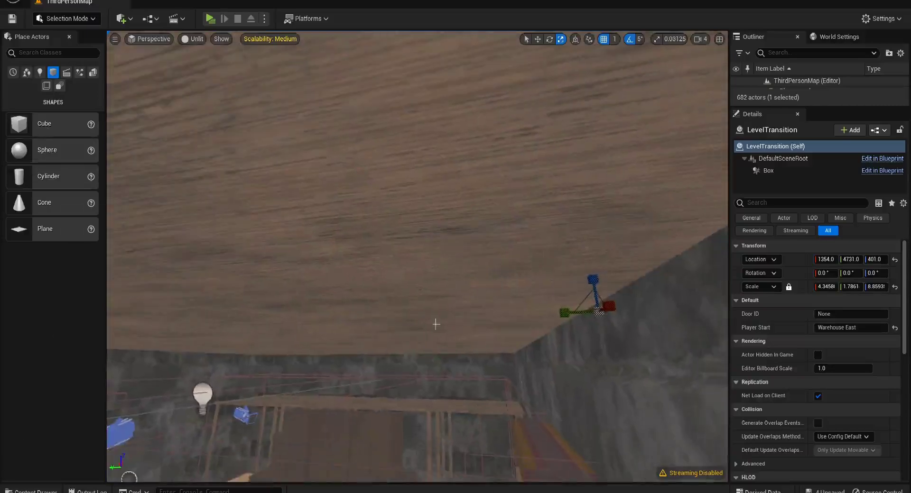
{"action": "right_click_drag", "start_coordinate": [296, 175], "coordinate": [295, 175]}
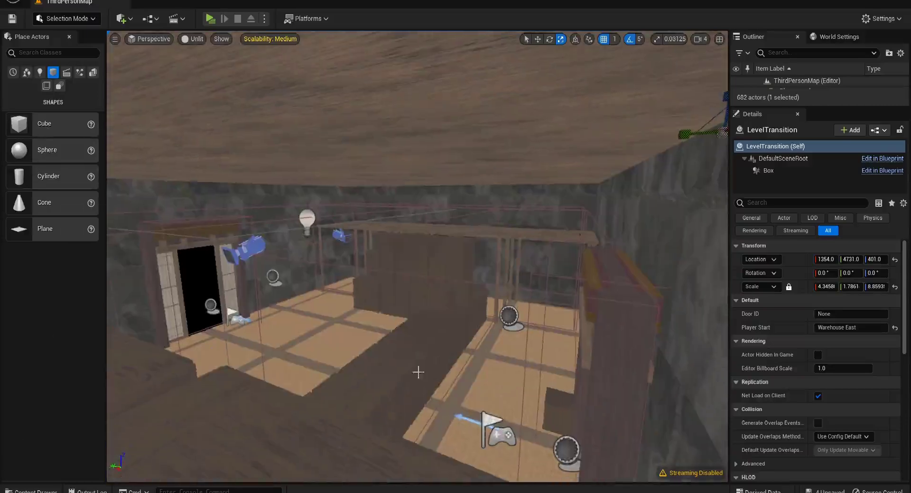
{"action": "right_click_drag", "start_coordinate": [424, 357], "coordinate": [522, 342]}
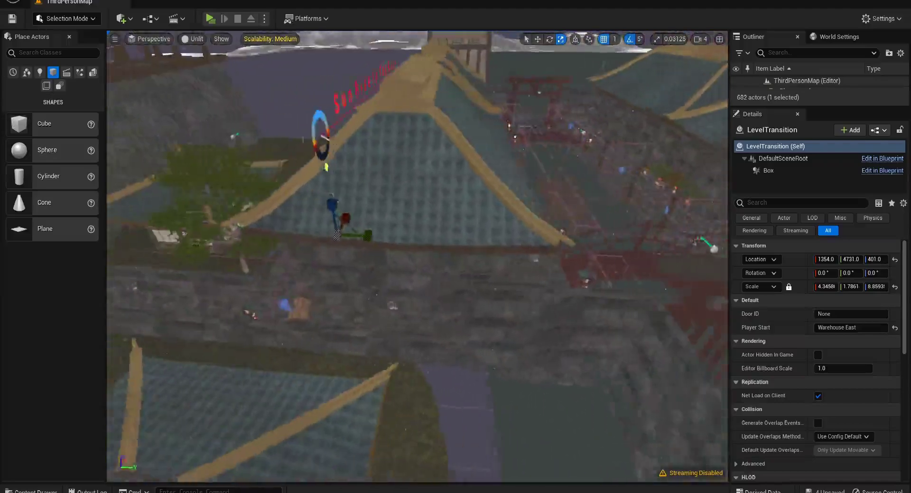
{"action": "right_click_drag", "start_coordinate": [406, 369], "coordinate": [340, 349]}
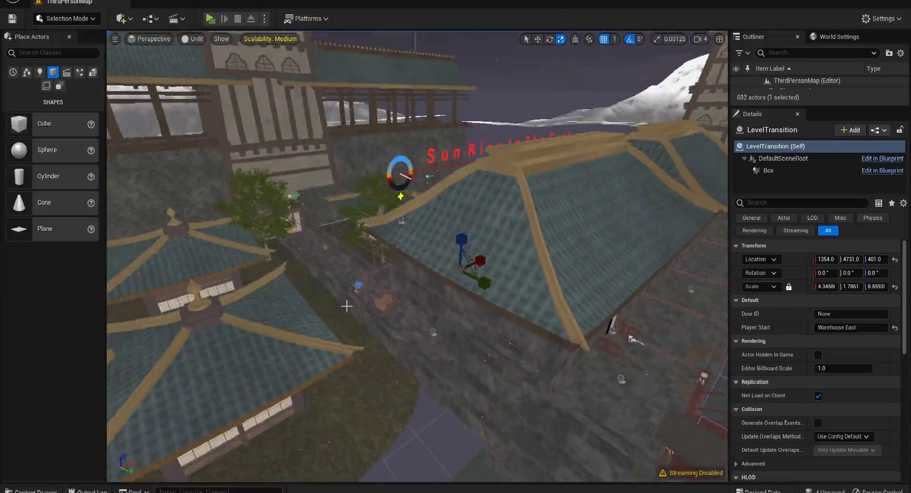
{"action": "right_click_drag", "start_coordinate": [347, 307], "coordinate": [484, 318]}
{"action": "right_click_drag", "start_coordinate": [415, 293], "coordinate": [415, 297]}
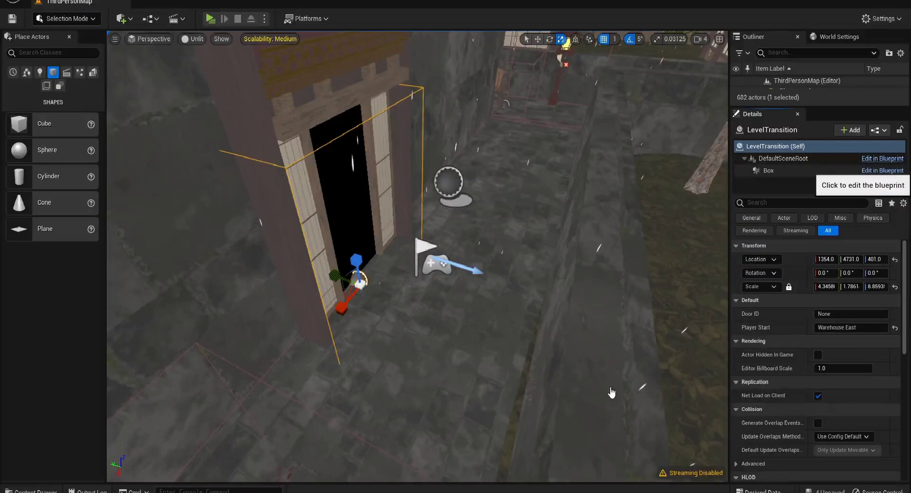
Step: Open the LevelTransition blueprint and review the overlap, E key and player start nodes in its event graph
{"action": "left_click_drag", "start_coordinate": [523, 353], "coordinate": [415, 313]}
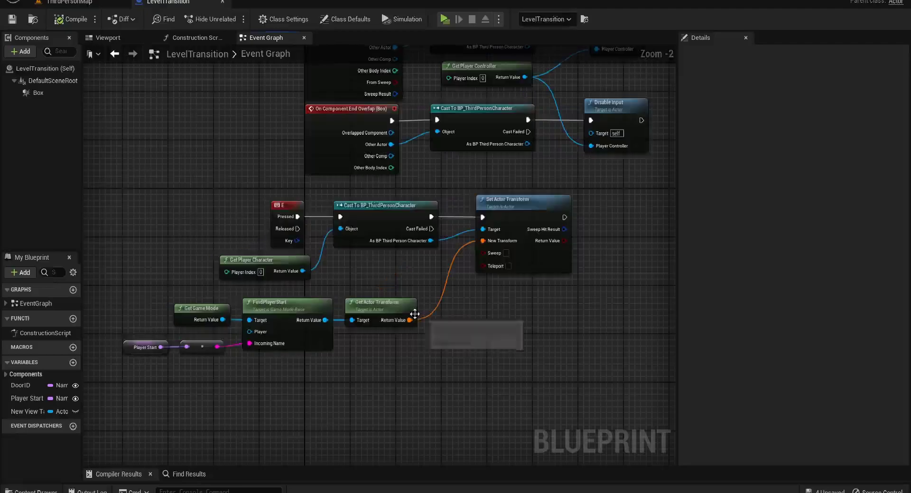
{"action": "right_click_drag", "start_coordinate": [583, 356], "coordinate": [577, 404]}
{"action": "right_click_drag", "start_coordinate": [642, 269], "coordinate": [585, 314]}
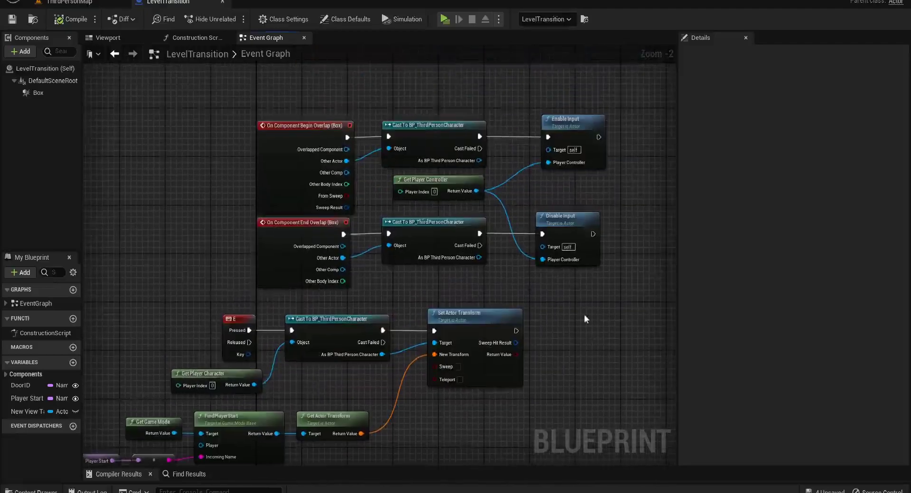
Step: Move the begin-overlap and end-overlap node group farther away from the E key logic in the event graph
{"action": "left_click_drag", "start_coordinate": [188, 119], "coordinate": [641, 265]}
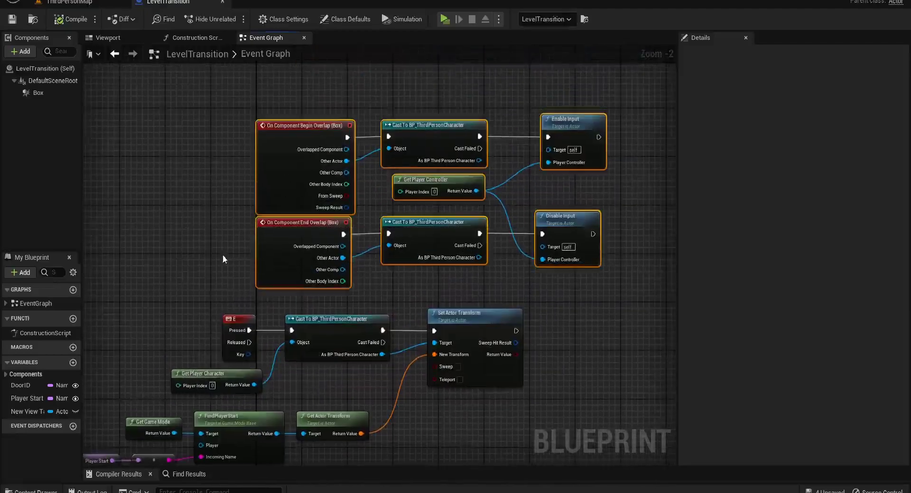
{"action": "left_click_drag", "start_coordinate": [287, 246], "coordinate": [206, 217]}
{"action": "left_click", "coordinate": [298, 297]}
{"action": "right_click_drag", "start_coordinate": [296, 295], "coordinate": [371, 166]}
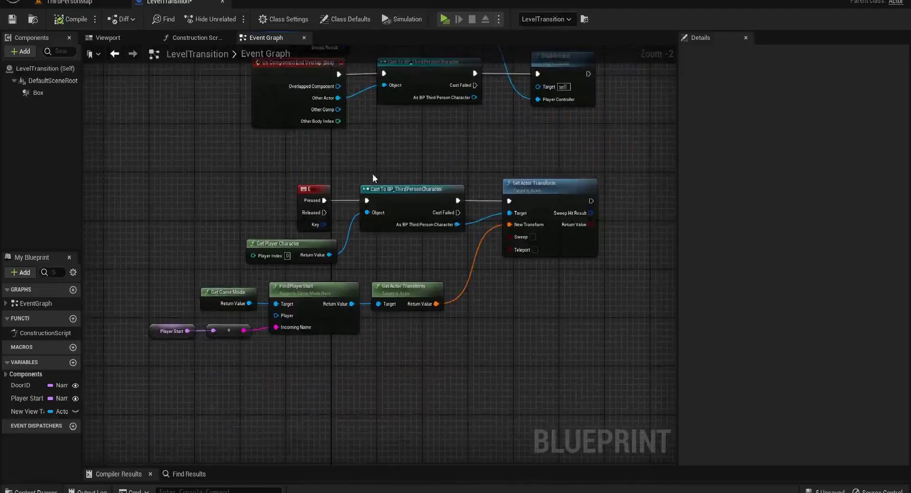
Step: Highlight the Get Game Mode, FindPlayerStart and Get Actor Transform nodes with their Player Start input and review how they feed Set Actor Transform
{"action": "left_click_drag", "start_coordinate": [498, 137], "coordinate": [636, 323]}
{"action": "left_click", "coordinate": [304, 394]}
{"action": "right_click_drag", "start_coordinate": [303, 394], "coordinate": [402, 384]}
{"action": "left_click_drag", "start_coordinate": [170, 281], "coordinate": [480, 304]}
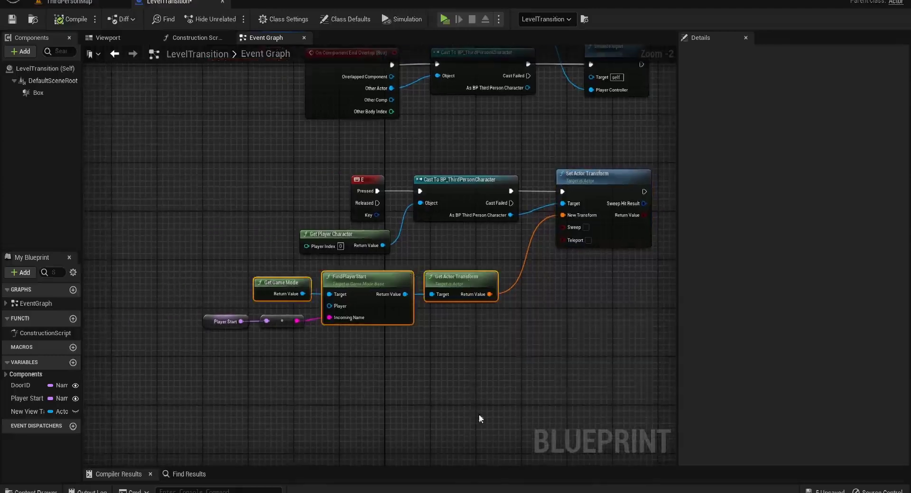
{"action": "left_click_drag", "start_coordinate": [166, 359], "coordinate": [514, 269]}
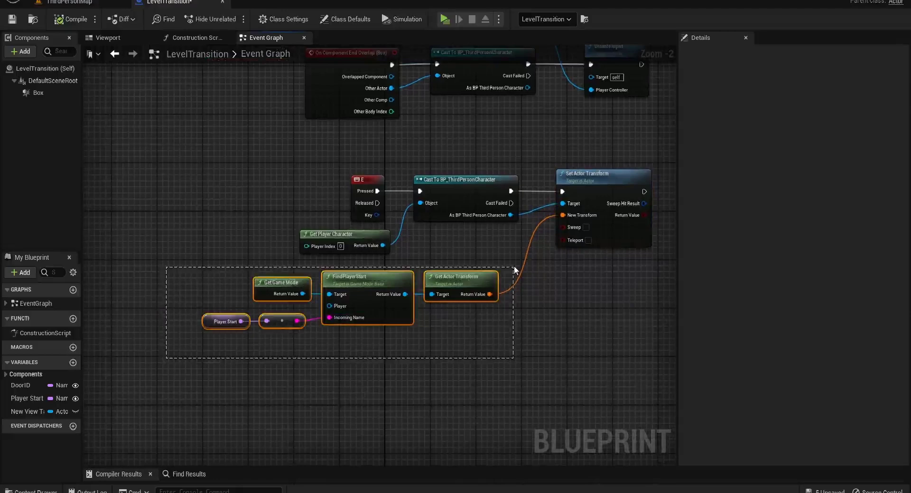
{"action": "left_click_drag", "start_coordinate": [514, 270], "coordinate": [514, 270]}
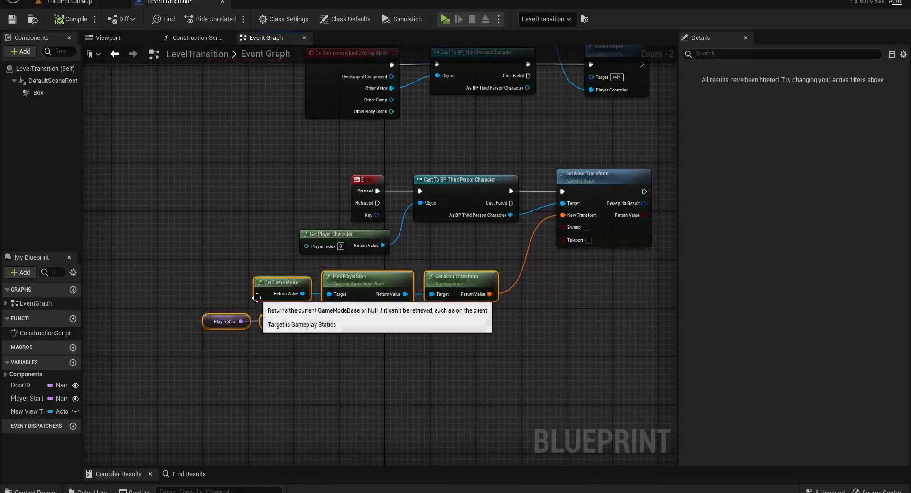
{"action": "left_click", "coordinate": [472, 357]}
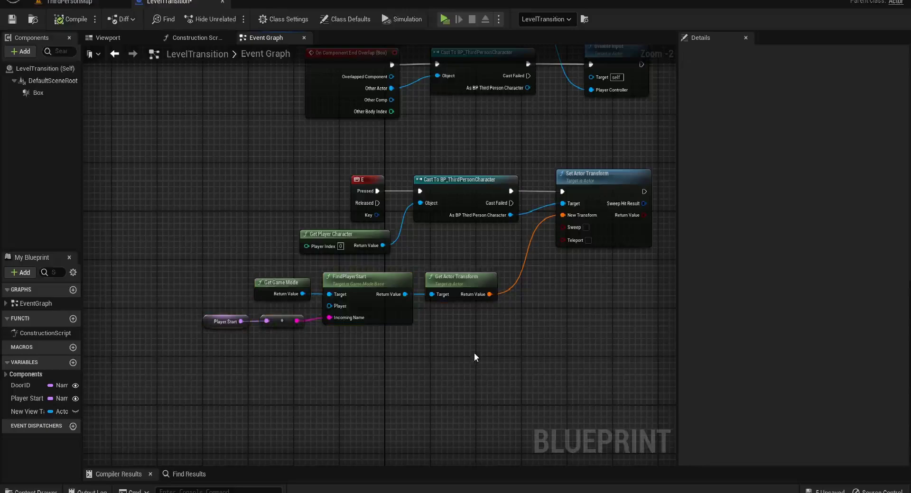
Step: Highlight the Player Start node with its name conversion, and open the Player Start variable's details
{"action": "left_click_drag", "start_coordinate": [176, 277], "coordinate": [517, 349]}
{"action": "left_click_drag", "start_coordinate": [185, 313], "coordinate": [300, 345]}
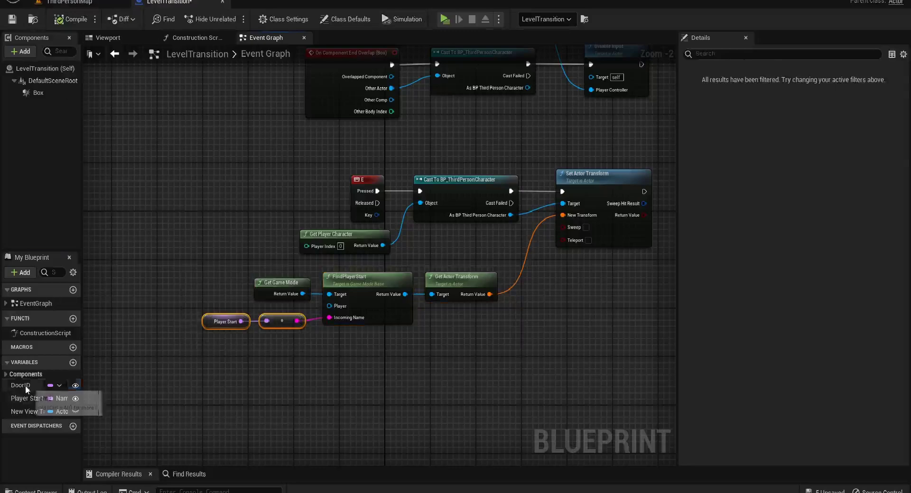
{"action": "left_click", "coordinate": [27, 400]}
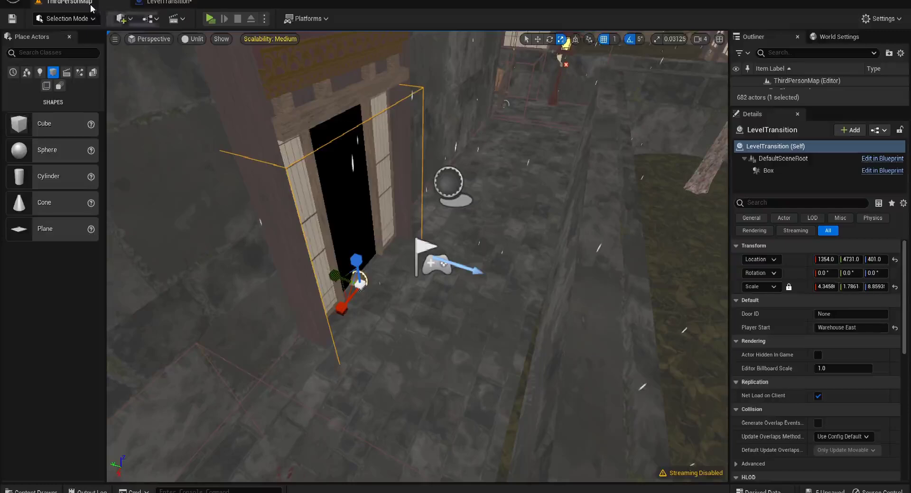
Step: Return to ThirdPersonMap and compare the backstreet door transition's Player Start name with the tag of the player start inside the warehouse
{"action": "left_click", "coordinate": [66, 2]}
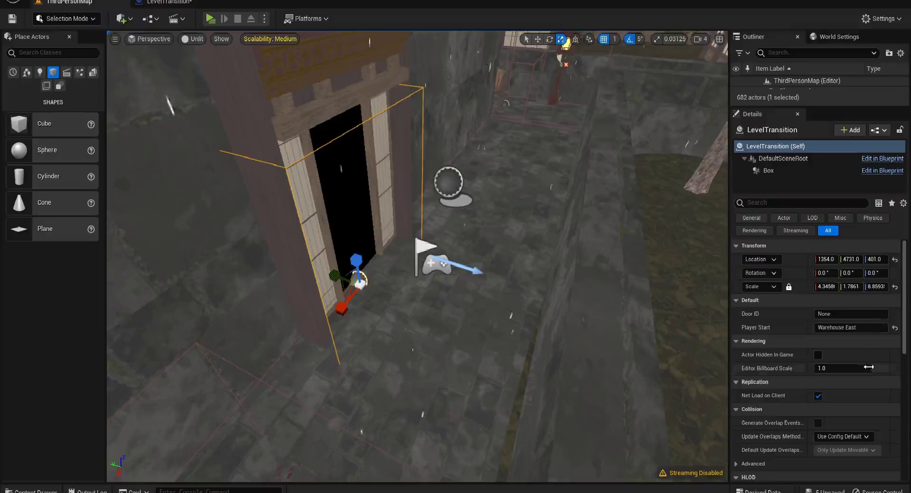
{"action": "left_click_drag", "start_coordinate": [865, 328], "coordinate": [806, 329]}
{"action": "right_click_drag", "start_coordinate": [479, 256], "coordinate": [559, 284]}
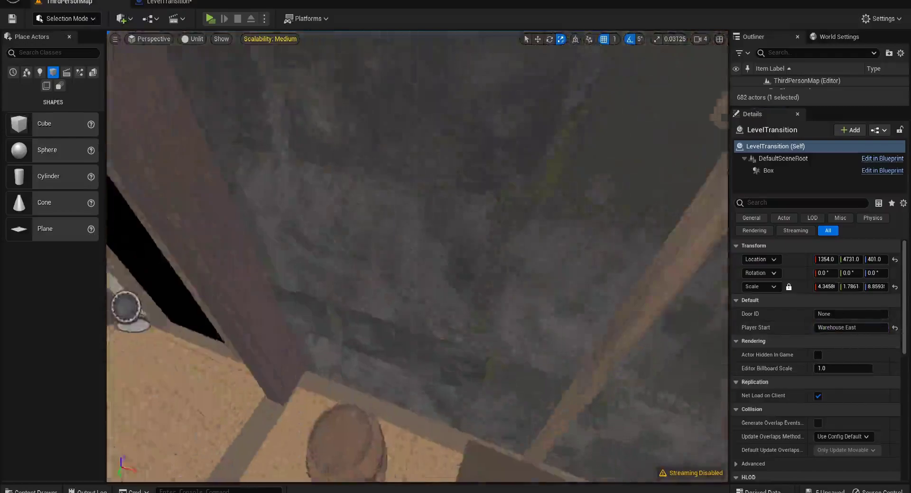
{"action": "right_click_drag", "start_coordinate": [455, 304], "coordinate": [453, 297]}
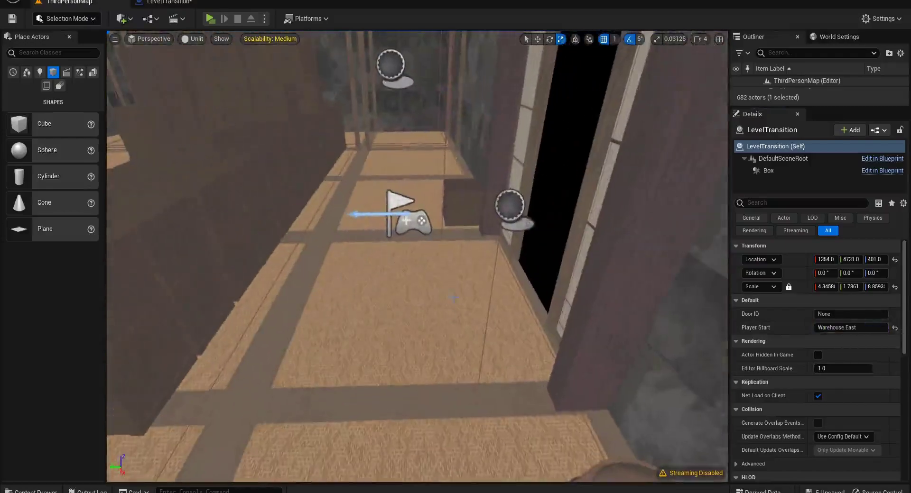
{"action": "left_click", "coordinate": [410, 220]}
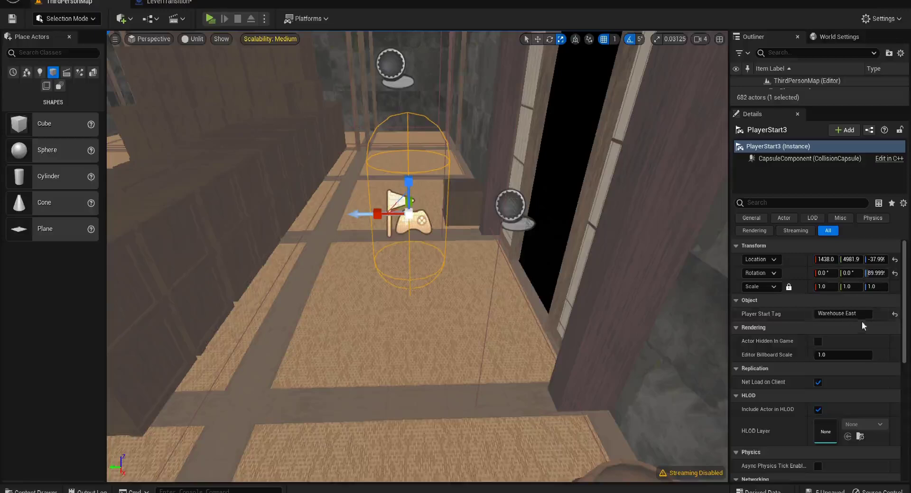
{"action": "left_click", "coordinate": [667, 311]}
{"action": "key", "text": "f"}
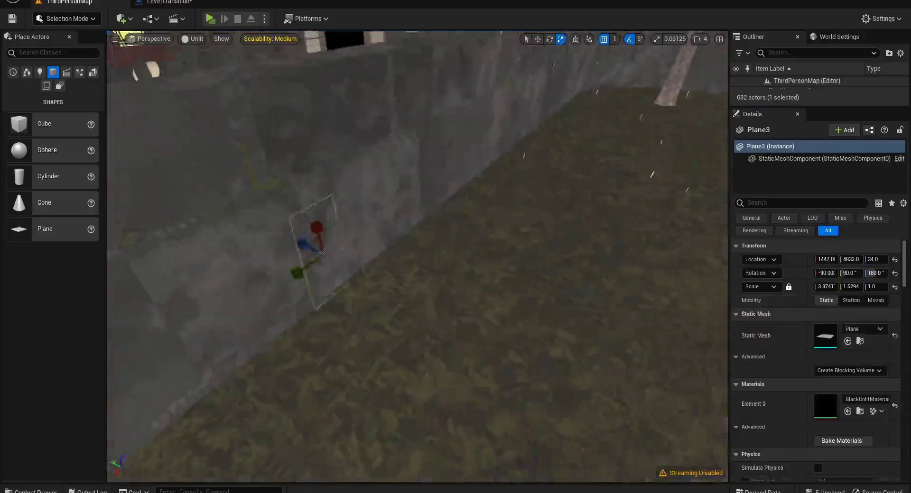
Step: Select the level transition at the outer backstreet door again and recheck the matching player start inside the warehouse
{"action": "right_click_drag", "start_coordinate": [456, 356], "coordinate": [456, 357]}
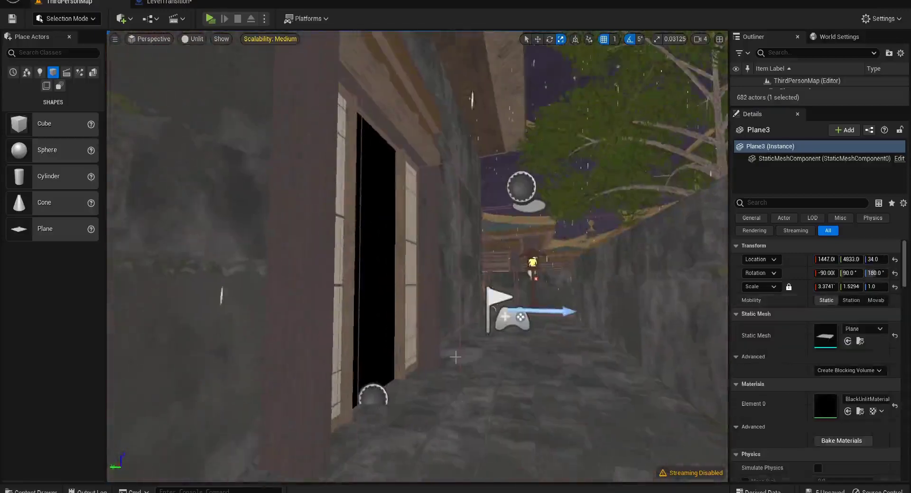
{"action": "left_click", "coordinate": [372, 397]}
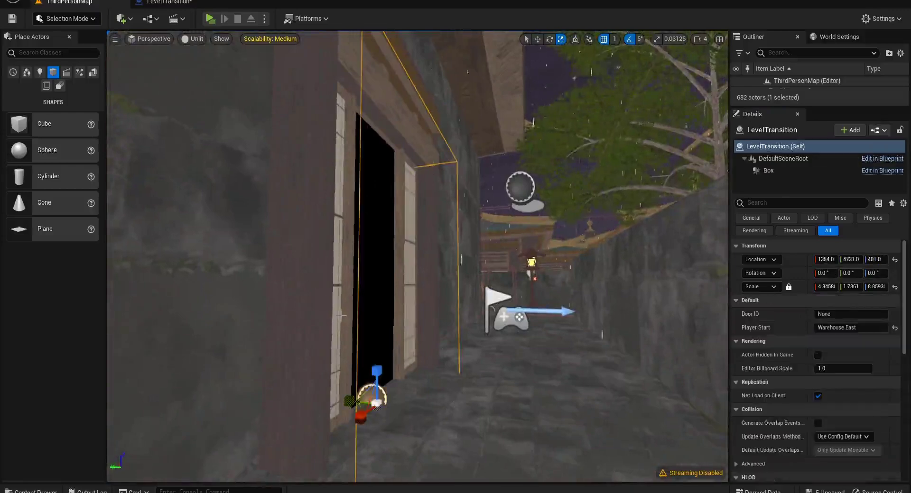
{"action": "right_click_drag", "start_coordinate": [342, 315], "coordinate": [342, 316]}
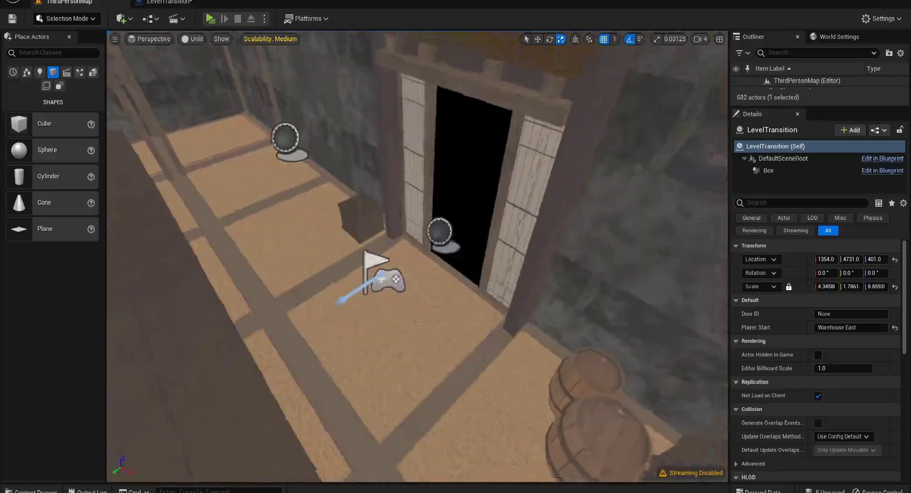
{"action": "right_click_drag", "start_coordinate": [373, 390], "coordinate": [372, 388]}
{"action": "left_click", "coordinate": [387, 280]}
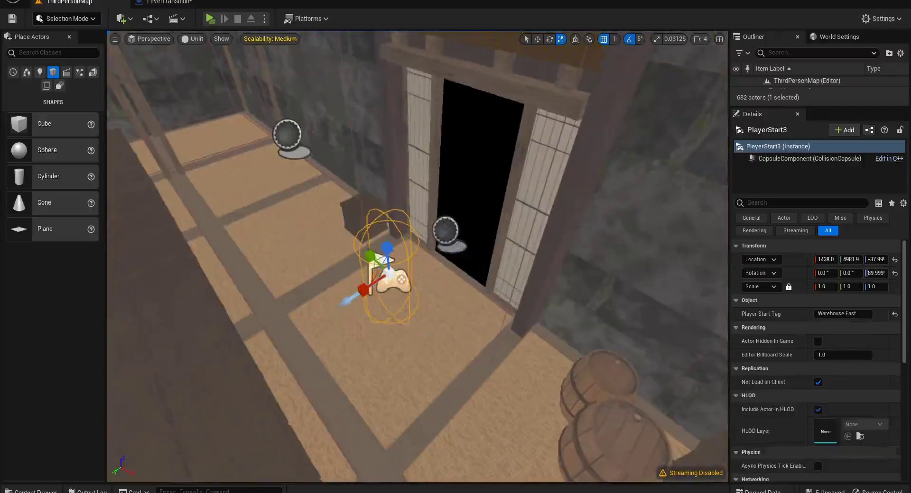
{"action": "left_click", "coordinate": [868, 313]}
{"action": "right_click_drag", "start_coordinate": [494, 214], "coordinate": [451, 213]}
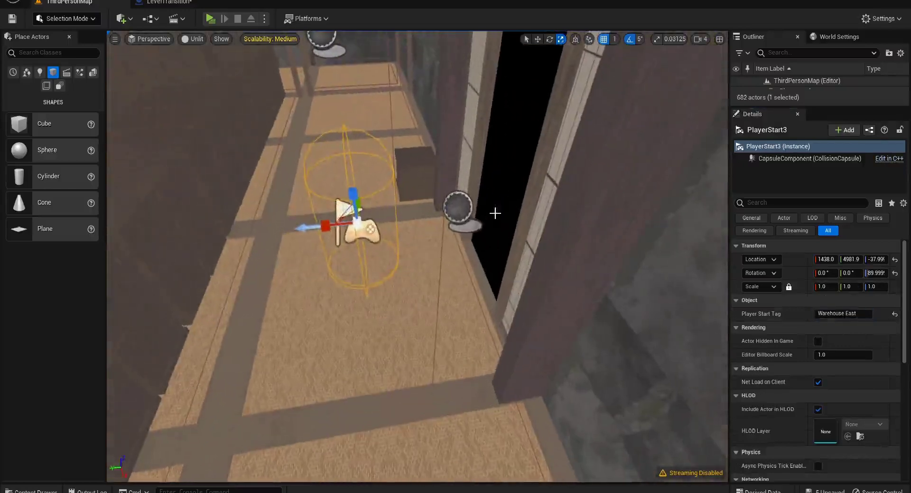
Step: Select the level transition on the warehouse side of that door and check the tag of its destination player start in the backstreet
{"action": "left_click", "coordinate": [453, 208]}
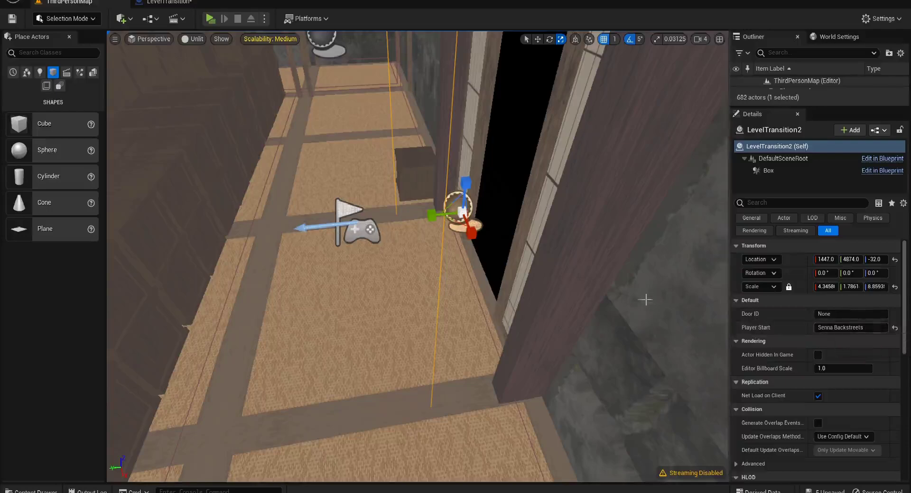
{"action": "right_click_drag", "start_coordinate": [453, 208], "coordinate": [450, 159]}
{"action": "left_click", "coordinate": [496, 323]}
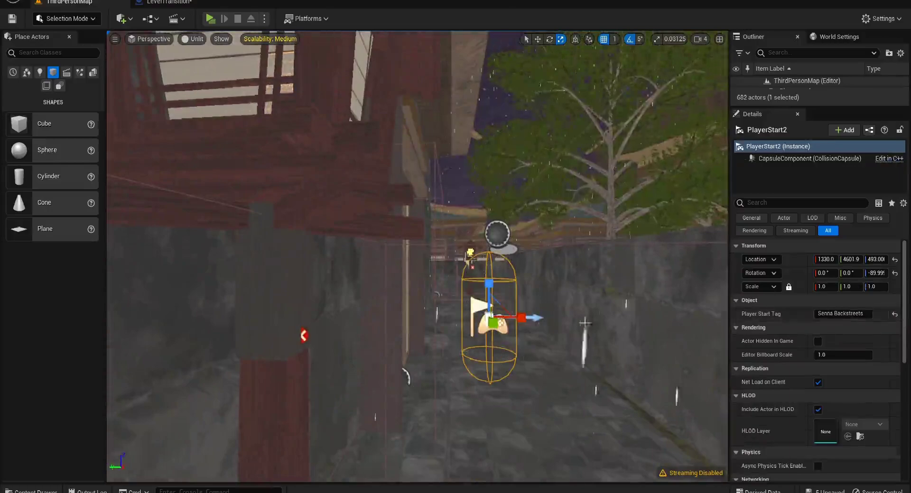
{"action": "right_click_drag", "start_coordinate": [495, 322], "coordinate": [496, 323]}
{"action": "right_click_drag", "start_coordinate": [670, 379], "coordinate": [670, 378]}
Step: Inspect the level transition at the warehouse's other doorway and the player start it leads to on the canal walkway
{"action": "left_click", "coordinate": [459, 307]}
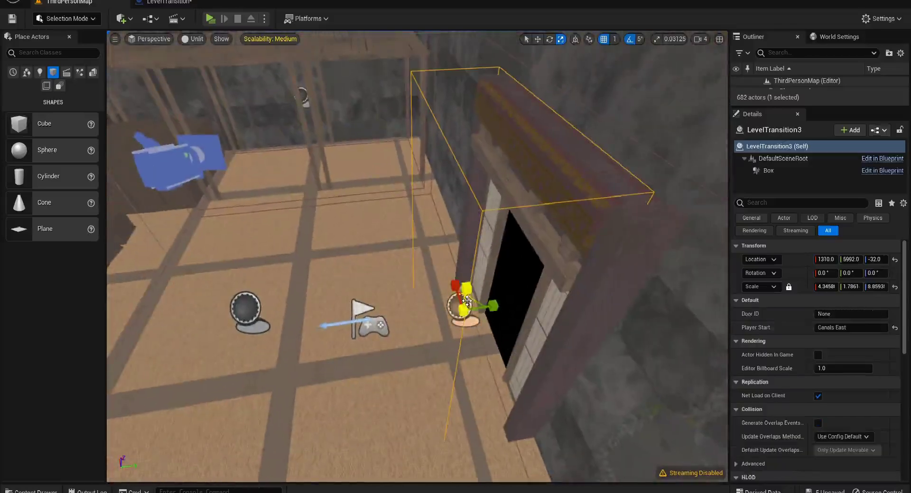
{"action": "right_click_drag", "start_coordinate": [614, 312], "coordinate": [613, 311]}
{"action": "left_click", "coordinate": [397, 260]}
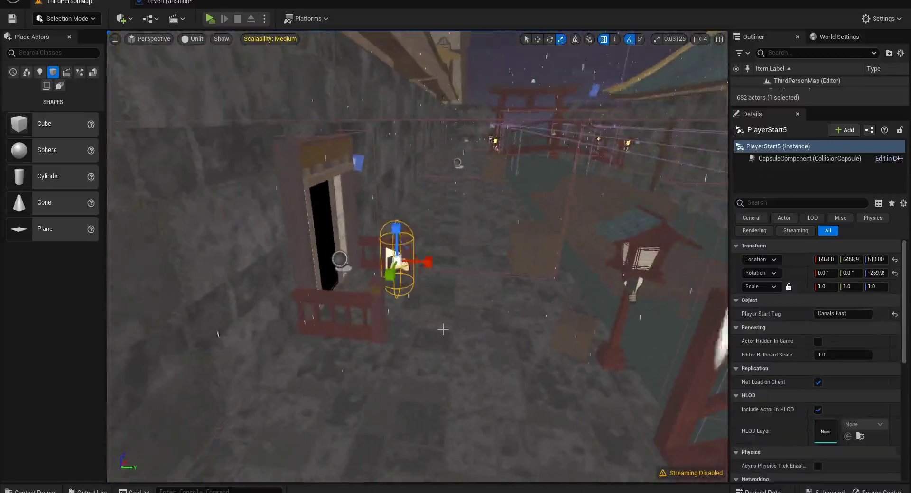
{"action": "right_click_drag", "start_coordinate": [664, 327], "coordinate": [664, 327]}
{"action": "right_click_drag", "start_coordinate": [461, 306], "coordinate": [460, 305]}
Step: Inspect the level transition at the canal-side door and the matching player start inside the warehouse
{"action": "left_click", "coordinate": [499, 203]}
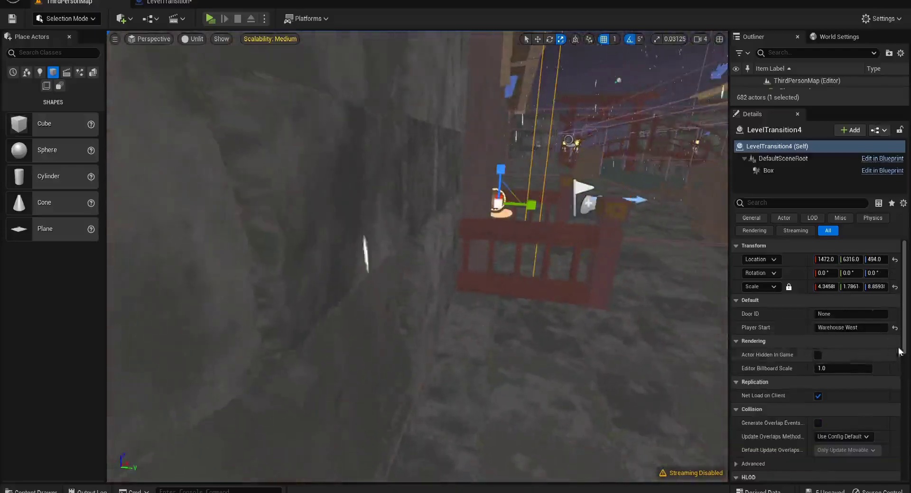
{"action": "right_click_drag", "start_coordinate": [664, 328], "coordinate": [664, 328]}
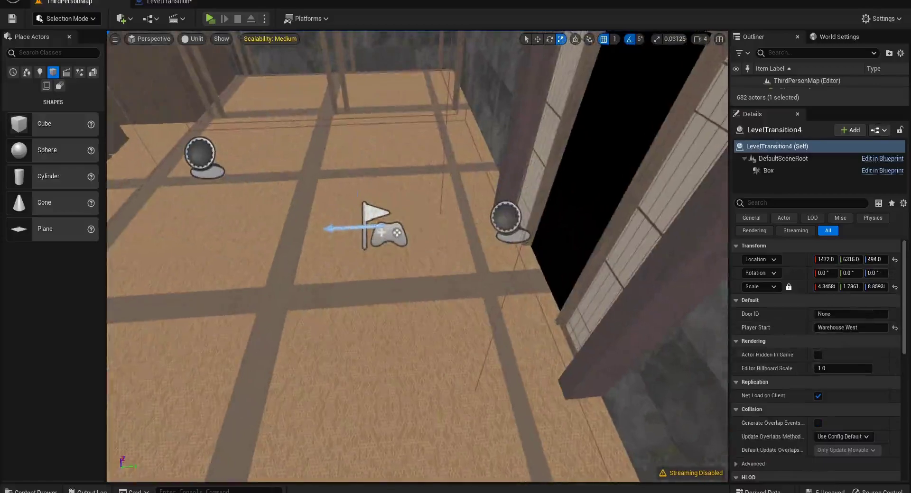
{"action": "left_click", "coordinate": [384, 231]}
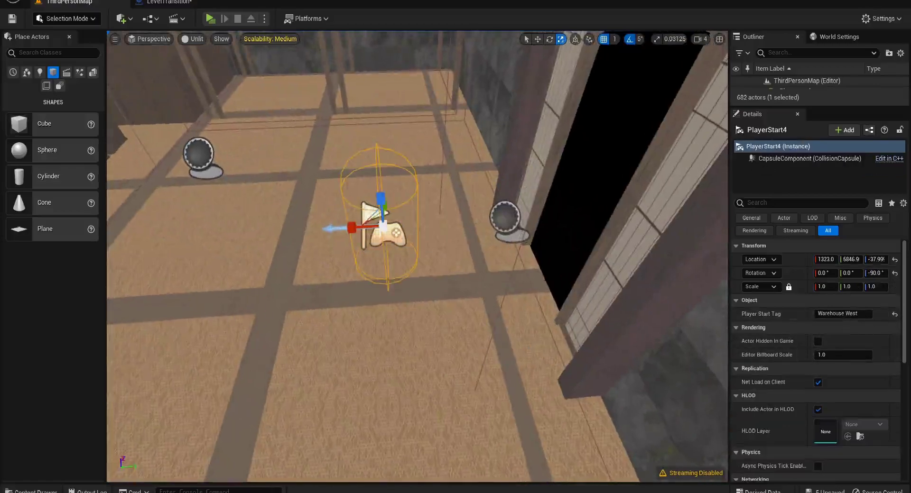
{"action": "right_click_drag", "start_coordinate": [384, 231], "coordinate": [384, 232]}
Step: Reselect the warehouse transition that leads to the canals and review its Player Start name and the canal-side exit
{"action": "left_click", "coordinate": [502, 336]}
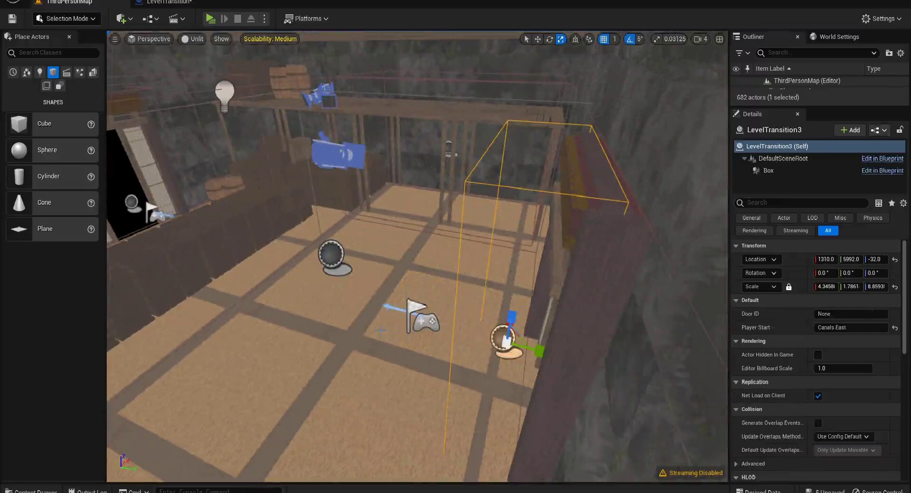
{"action": "left_click", "coordinate": [866, 330]}
{"action": "right_click_drag", "start_coordinate": [616, 303], "coordinate": [616, 304]}
{"action": "right_click_drag", "start_coordinate": [341, 88], "coordinate": [342, 88]}
Step: Reopen the LevelTransition event graph and highlight the whole E key teleport node group
{"action": "left_click", "coordinate": [169, 2]}
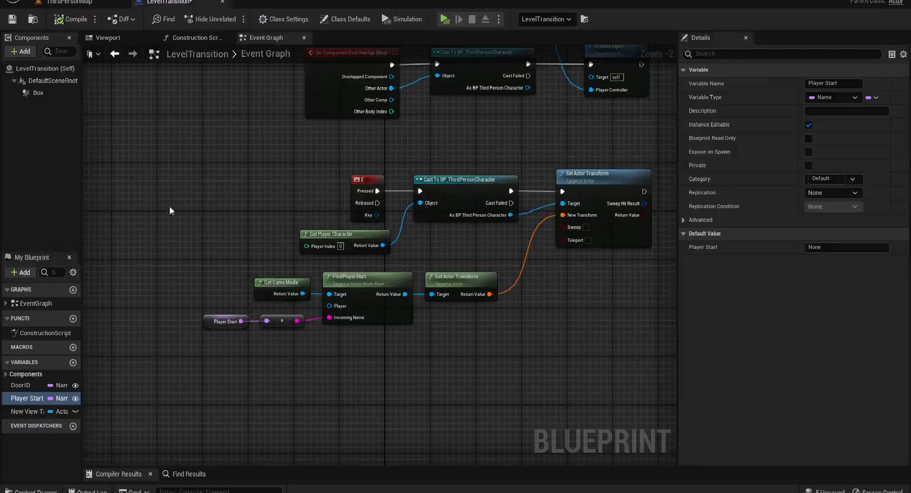
{"action": "left_click_drag", "start_coordinate": [139, 160], "coordinate": [637, 400]}
{"action": "right_click_drag", "start_coordinate": [595, 380], "coordinate": [524, 391]}
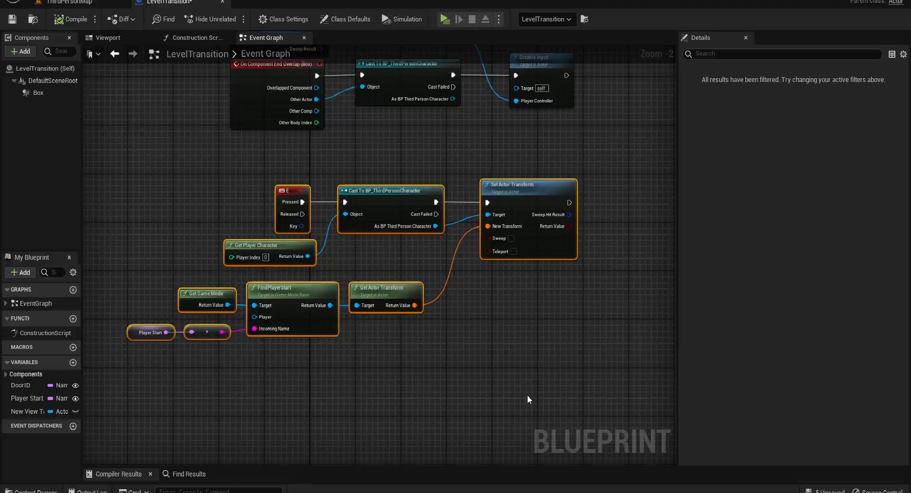
Step: Return to ThirdPersonMap and examine the canal walkway, selecting the arched bridge and the lamp beside it
{"action": "left_click", "coordinate": [69, 2]}
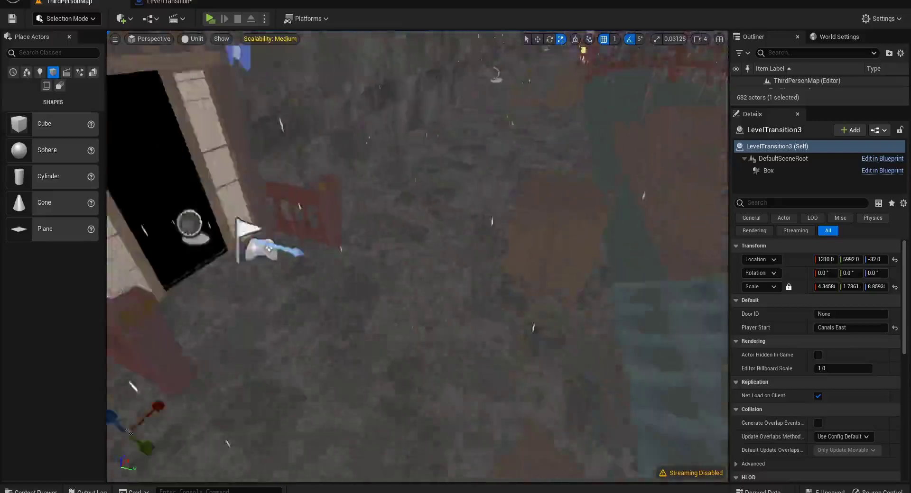
{"action": "right_click_drag", "start_coordinate": [244, 134], "coordinate": [189, 134]}
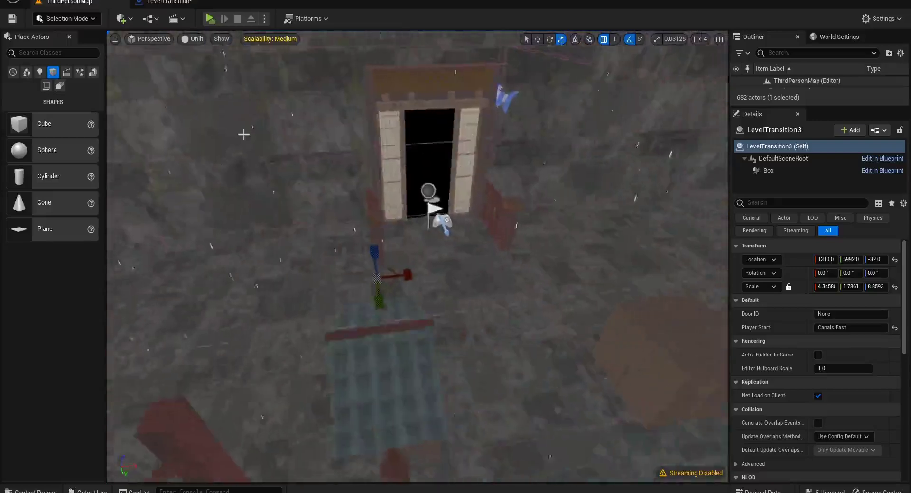
{"action": "right_click_drag", "start_coordinate": [294, 63], "coordinate": [199, 45]}
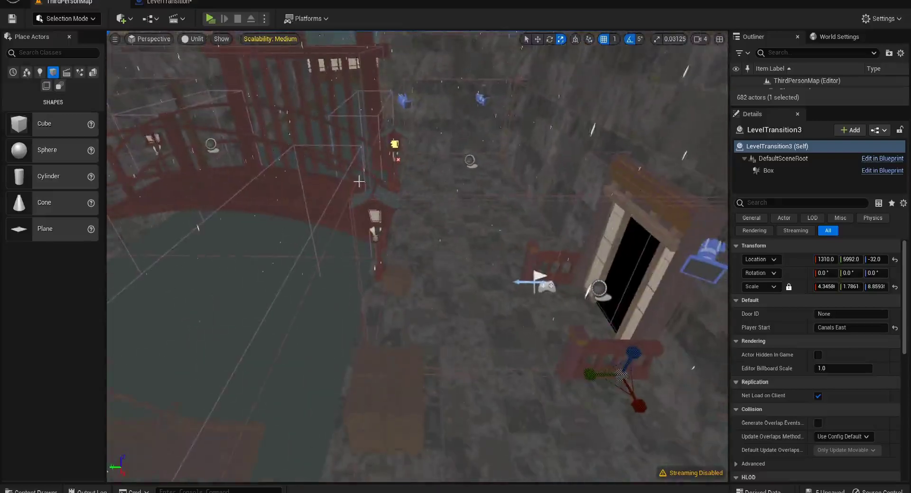
{"action": "left_click", "coordinate": [360, 198]}
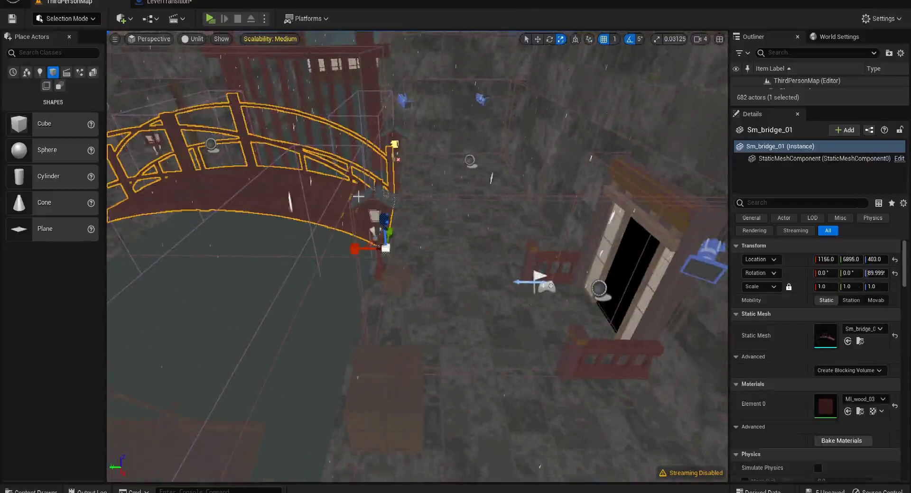
{"action": "left_click", "coordinate": [347, 185]}
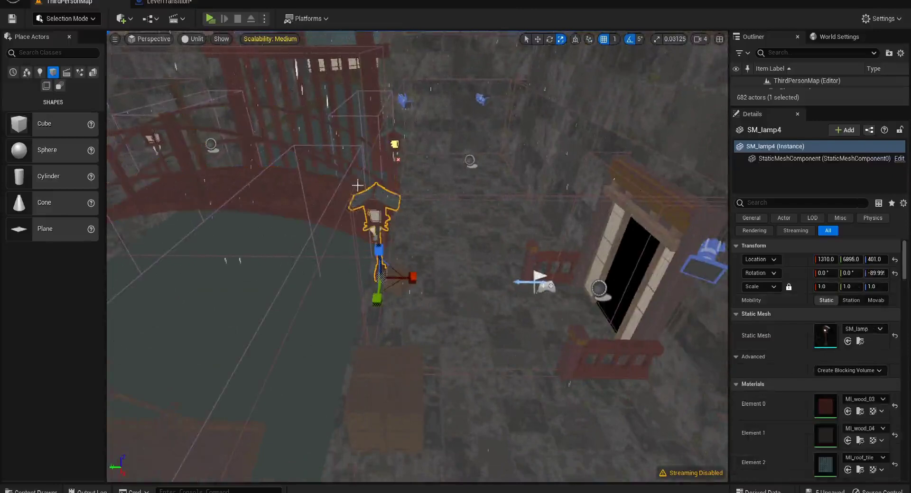
{"action": "left_click", "coordinate": [349, 191]}
Step: Play the level in the editor, and survey the canal, its bridges and the surrounding rooftops from above
{"action": "left_click", "coordinate": [211, 19]}
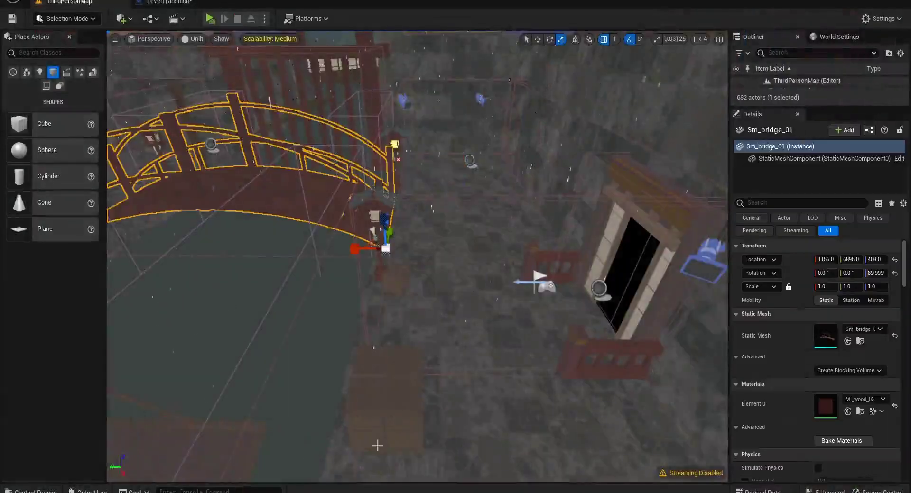
{"action": "mouse_move", "coordinate": [333, 371]}
{"action": "right_mouse_down"}
{"action": "mouse_move", "coordinate": [403, 332]}
{"action": "mouse_move", "coordinate": [375, 337]}
{"action": "mouse_move", "coordinate": [442, 360]}
{"action": "mouse_move", "coordinate": [434, 328]}
{"action": "mouse_move", "coordinate": [332, 351]}
{"action": "mouse_move", "coordinate": [334, 366]}
{"action": "mouse_move", "coordinate": [323, 370]}
{"action": "mouse_move", "coordinate": [332, 375]}
{"action": "mouse_move", "coordinate": [342, 365]}
{"action": "mouse_move", "coordinate": [334, 370]}
{"action": "mouse_move", "coordinate": [327, 365]}
{"action": "mouse_move", "coordinate": [342, 368]}
{"action": "mouse_move", "coordinate": [330, 358]}
{"action": "mouse_move", "coordinate": [365, 356]}
{"action": "mouse_move", "coordinate": [325, 368]}
{"action": "right_mouse_up"}
{"action": "right_click_drag", "start_coordinate": [443, 327], "coordinate": [443, 353]}
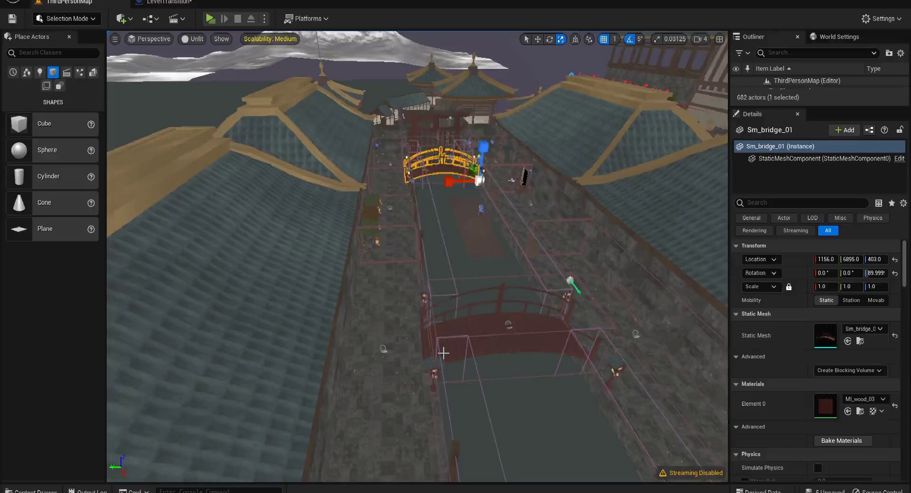
{"action": "right_click_drag", "start_coordinate": [416, 371], "coordinate": [536, 371]}
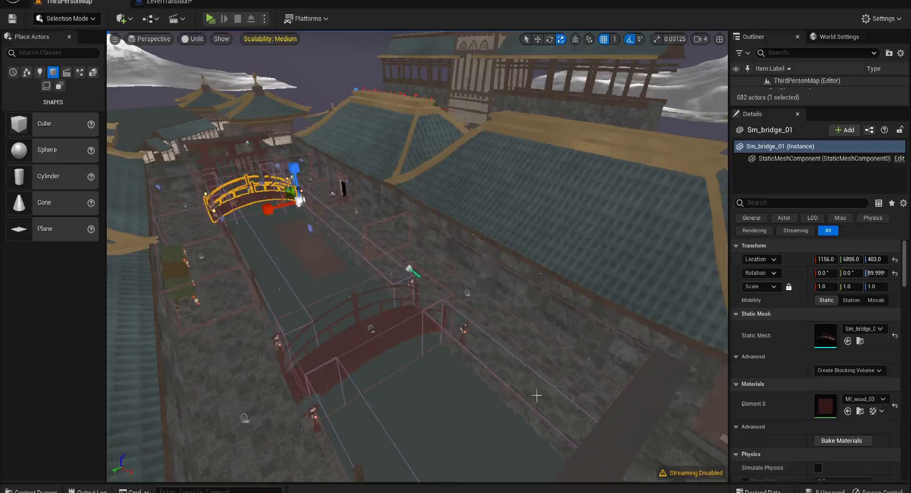
{"action": "right_click_drag", "start_coordinate": [476, 401], "coordinate": [522, 350]}
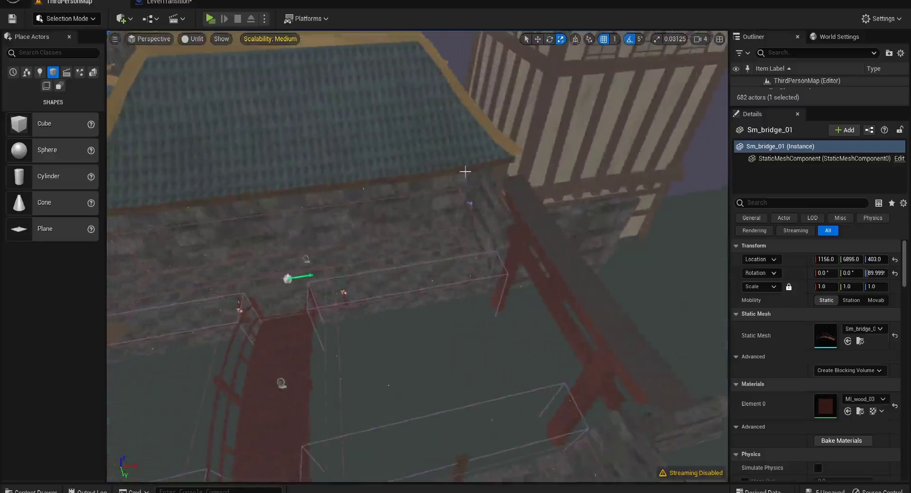
Step: Examine the canal layout from above, following the bridges, stone walkways and tiled-roof buildings on both sides
{"action": "right_click_drag", "start_coordinate": [532, 308], "coordinate": [682, 383]}
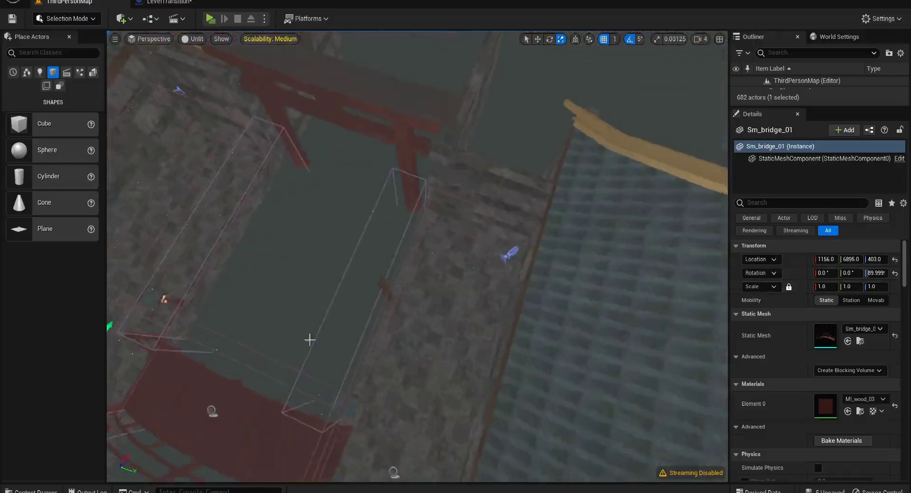
{"action": "right_click_drag", "start_coordinate": [499, 53], "coordinate": [297, 33]}
{"action": "key", "text": "f"}
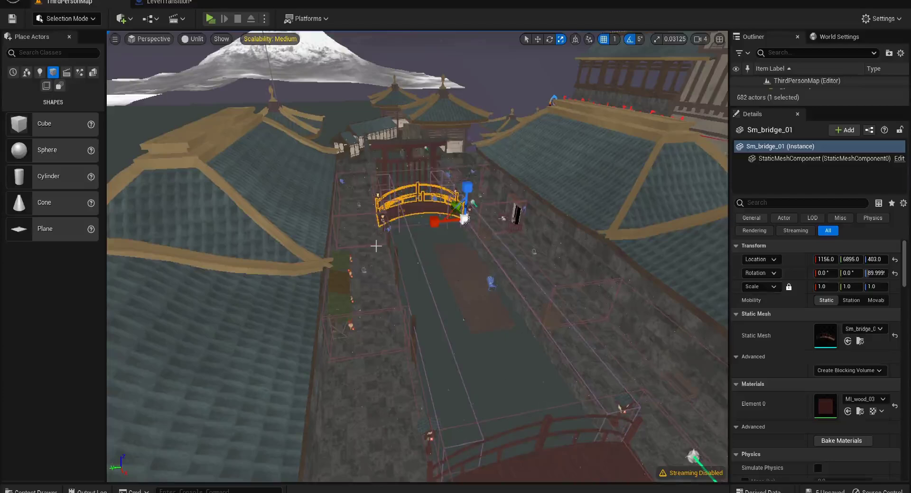
{"action": "right_click_drag", "start_coordinate": [496, 270], "coordinate": [318, 290]}
{"action": "right_click_drag", "start_coordinate": [326, 101], "coordinate": [379, 107]}
{"action": "right_click_drag", "start_coordinate": [466, 236], "coordinate": [467, 164]}
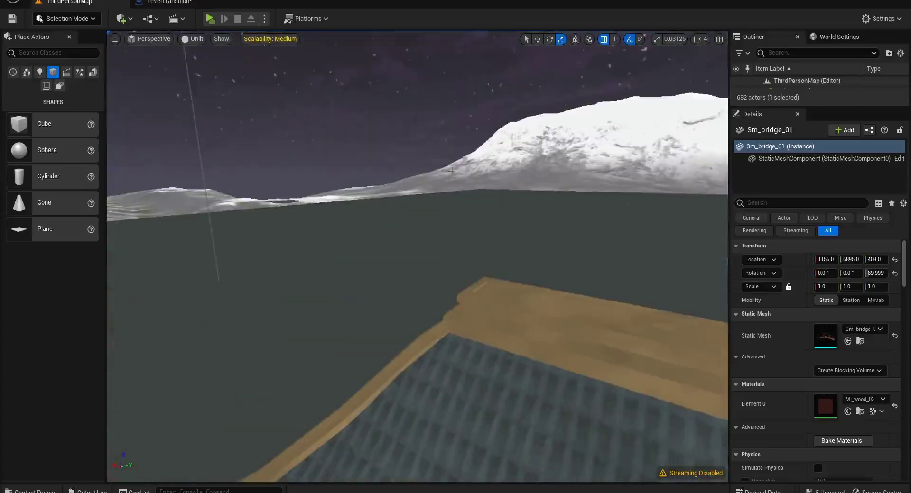
{"action": "right_click_drag", "start_coordinate": [241, 337], "coordinate": [429, 389]}
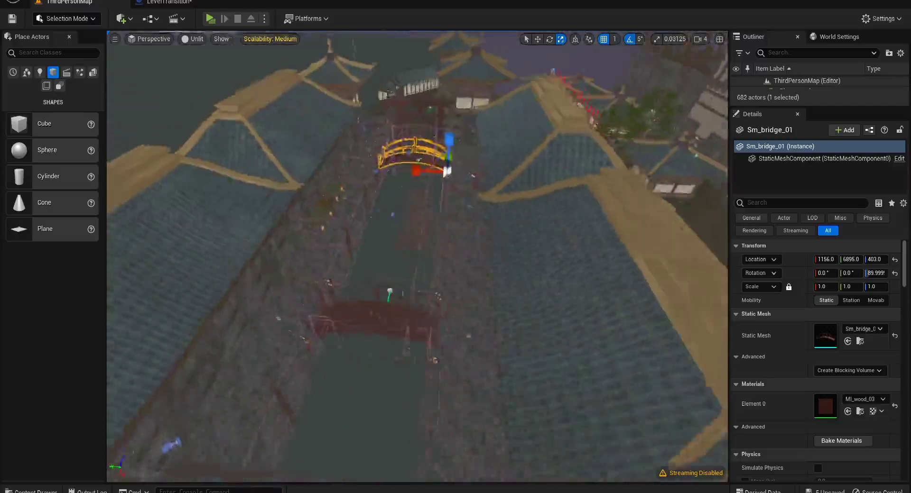
{"action": "mouse_move", "coordinate": [430, 191]}
{"action": "right_mouse_down"}
{"action": "mouse_move", "coordinate": [479, 197]}
{"action": "mouse_move", "coordinate": [498, 161]}
{"action": "mouse_move", "coordinate": [430, 191]}
{"action": "right_mouse_up"}
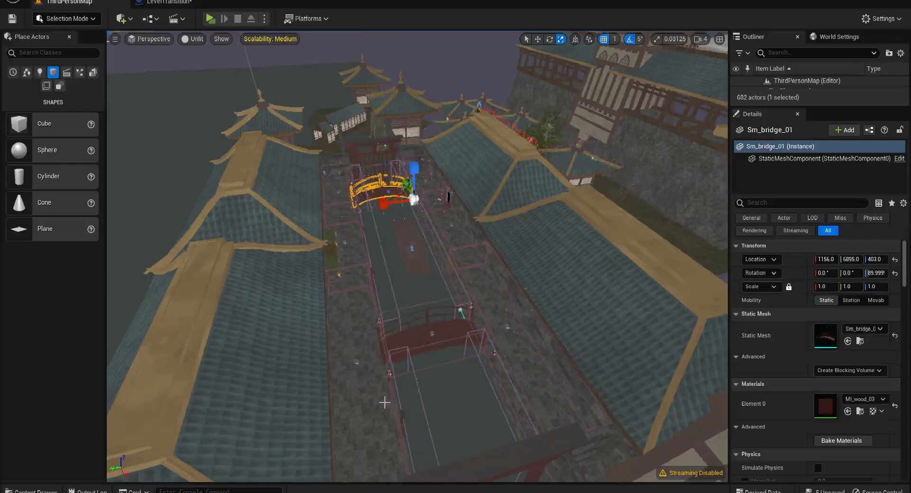
{"action": "right_click_drag", "start_coordinate": [418, 256], "coordinate": [317, 373]}
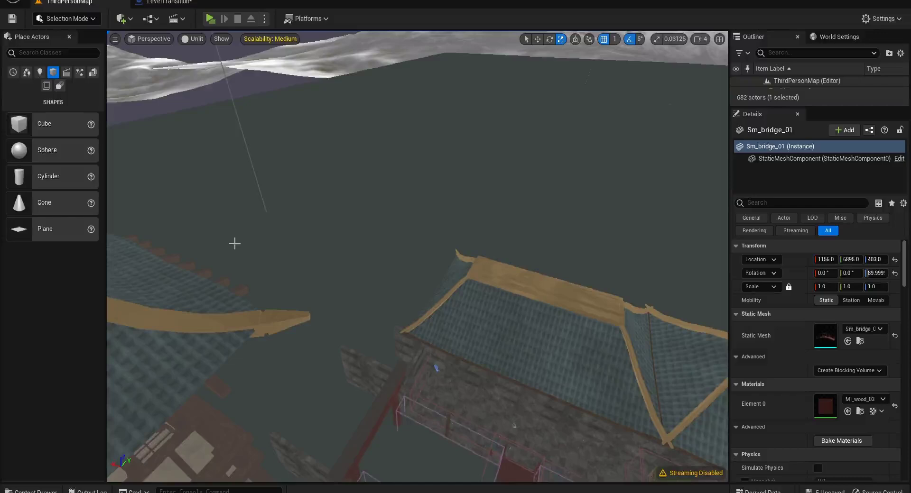
Step: Inspect the doorway beside the arched bridge, the building behind it, and the neighbouring courtyard with its tree and pavilion
{"action": "right_click_drag", "start_coordinate": [234, 244], "coordinate": [335, 252]}
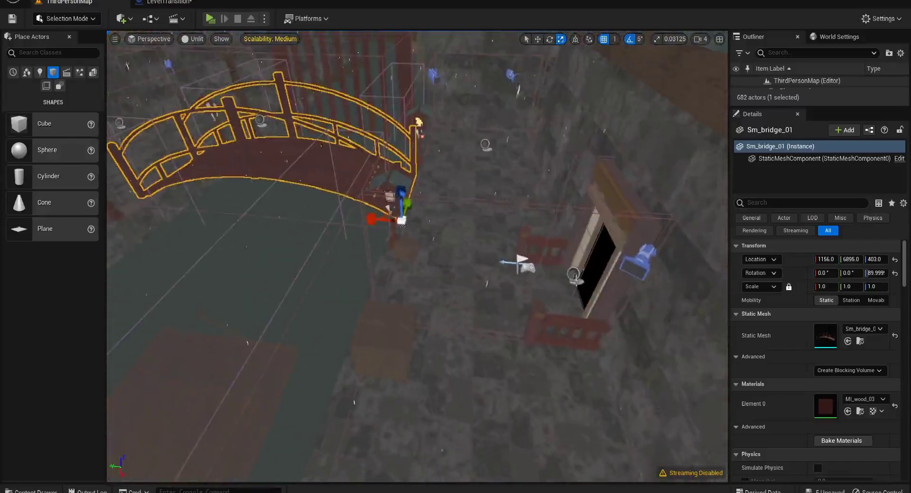
{"action": "right_click_drag", "start_coordinate": [423, 249], "coordinate": [464, 231]}
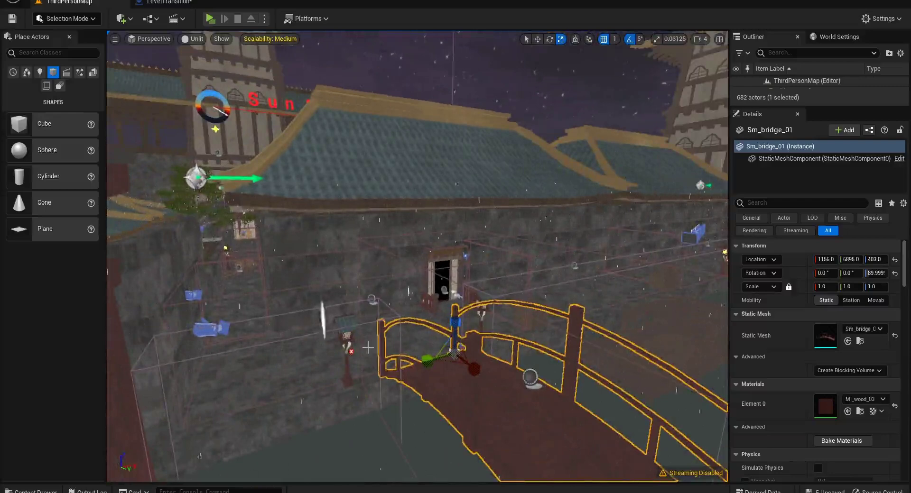
{"action": "right_click_drag", "start_coordinate": [340, 347], "coordinate": [426, 334]}
{"action": "right_click_drag", "start_coordinate": [403, 255], "coordinate": [339, 346]}
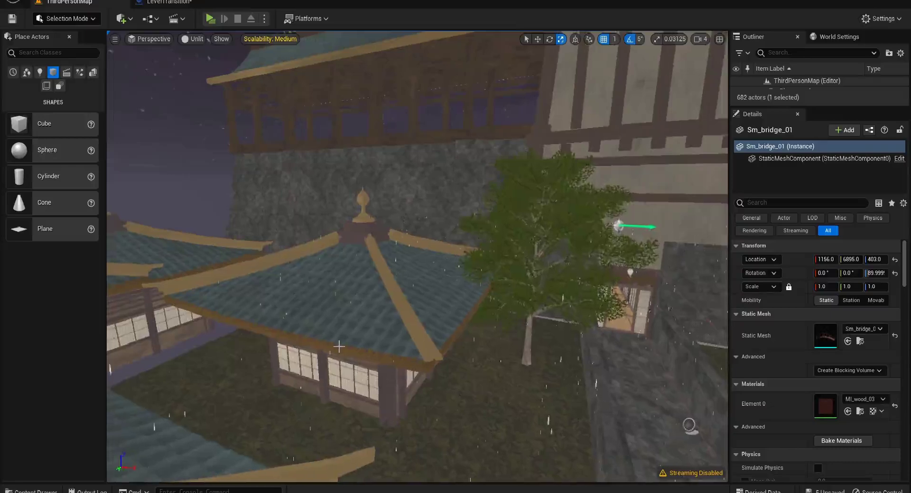
{"action": "right_click_drag", "start_coordinate": [339, 347], "coordinate": [338, 347]}
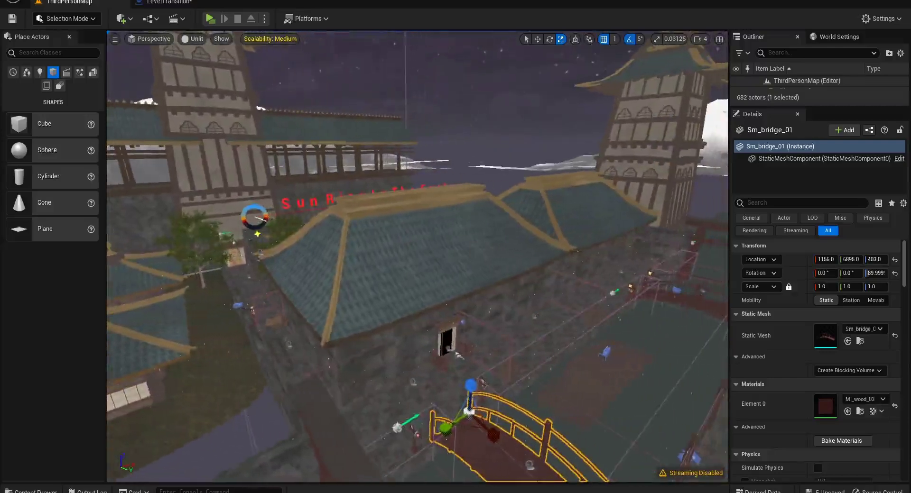